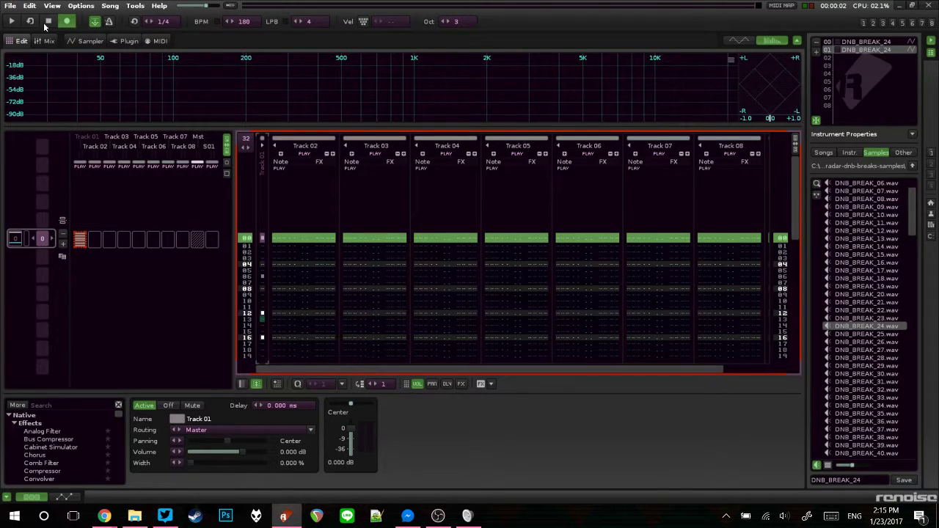
Step: Open the DNB_BREAK_24 sample in the Sampler, audition it and set its beatsync value to 32 lines
{"action": "left_click", "coordinate": [88, 41]}
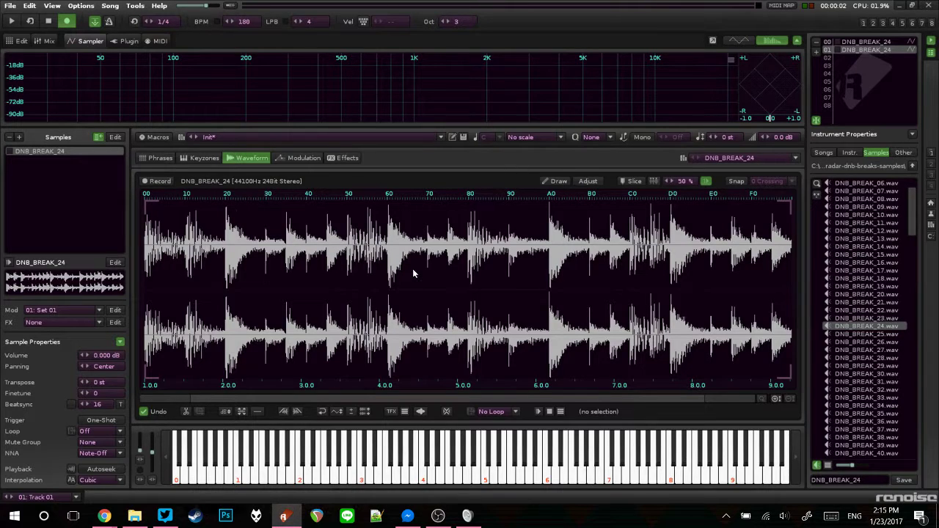
{"action": "key", "text": "q"}
{"action": "double_click", "coordinate": [98, 404]}
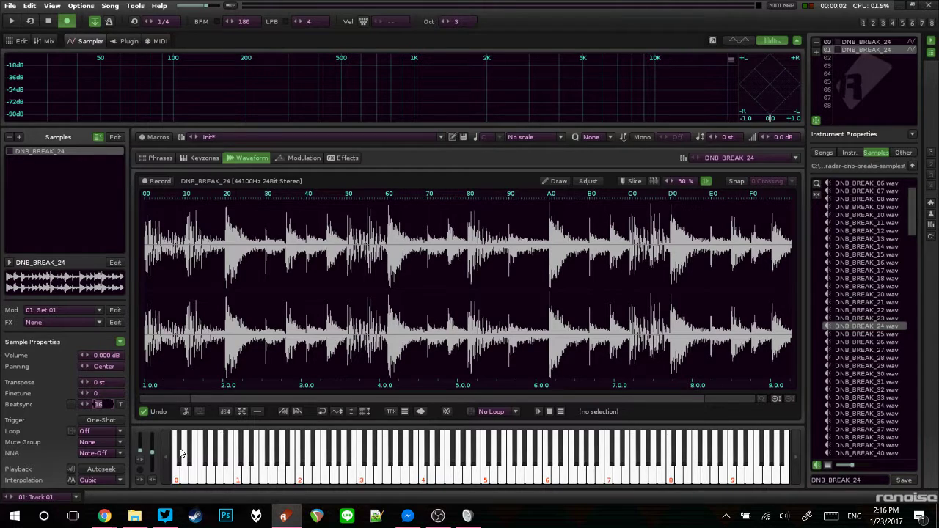
{"action": "type", "text": "32"}
{"action": "key", "text": "Return"}
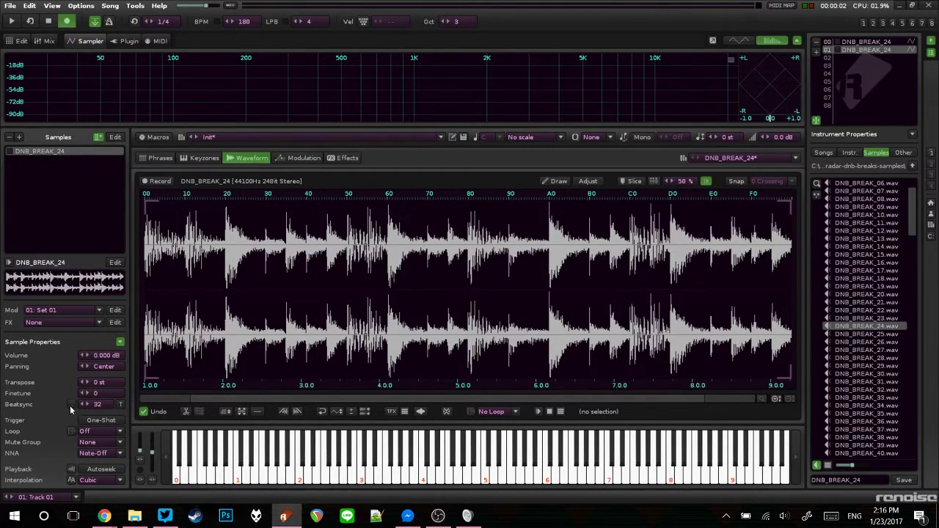
{"action": "left_click", "coordinate": [71, 405]}
{"action": "left_click", "coordinate": [72, 405]}
{"action": "left_click", "coordinate": [122, 406]}
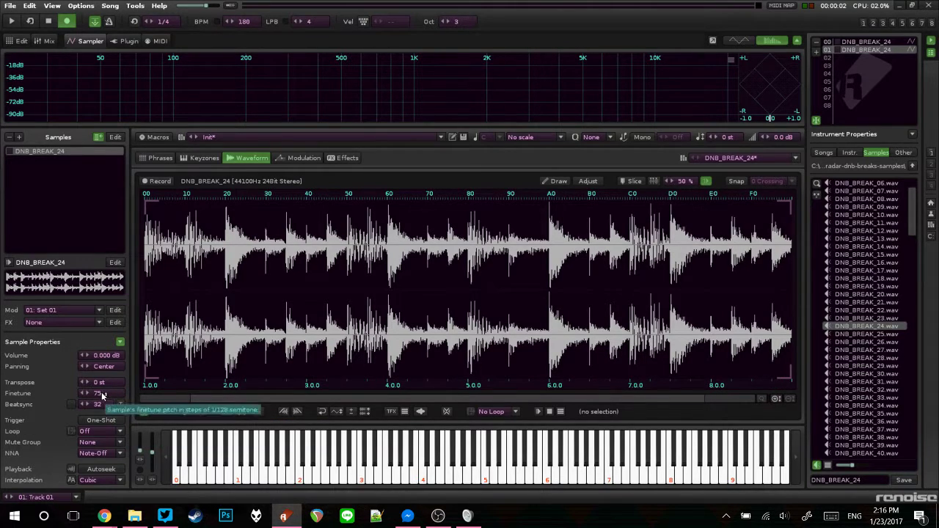
{"action": "key", "text": "ctrl+z"}
Step: Enable beatsync for the break and audition it at the song tempo
{"action": "left_click", "coordinate": [71, 404]}
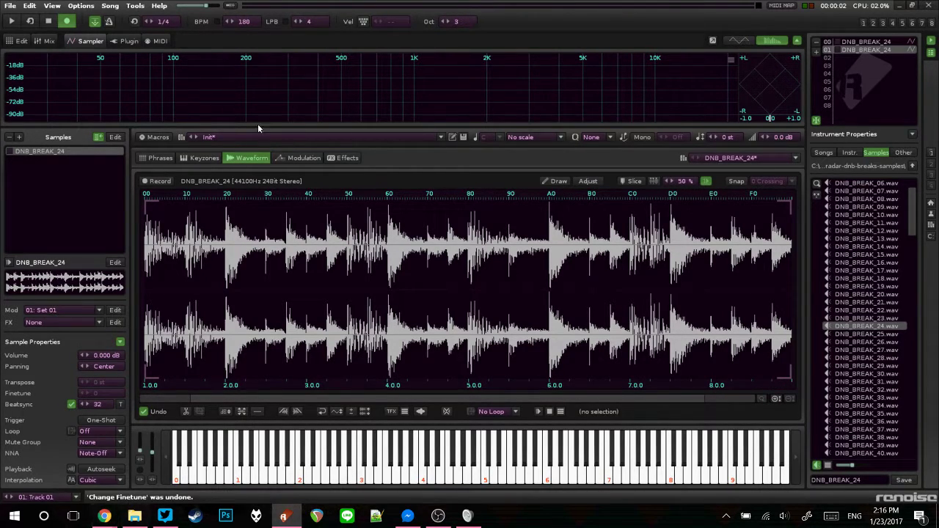
{"action": "key", "text": "q"}
Step: Turn on slice mode, add the first slice marker and move it to the very start of the break's waveform
{"action": "left_click", "coordinate": [632, 181]}
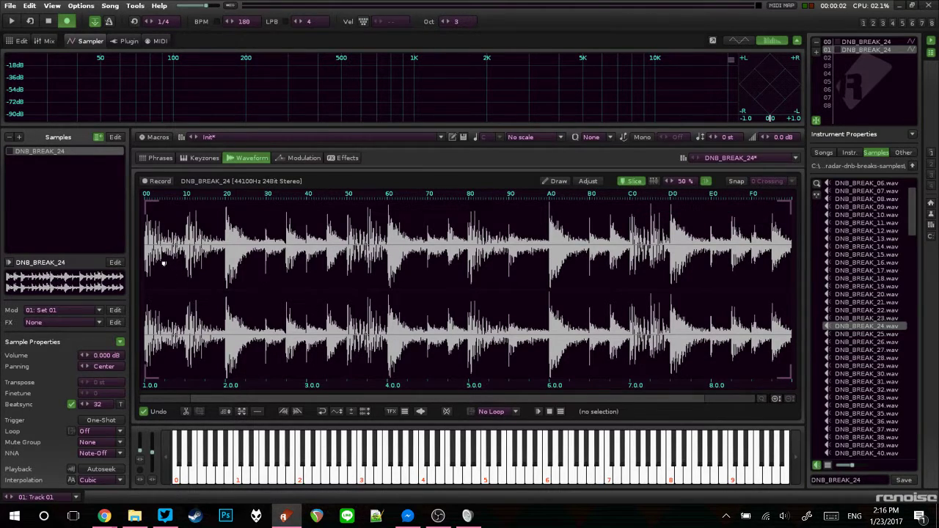
{"action": "left_click", "coordinate": [170, 213]}
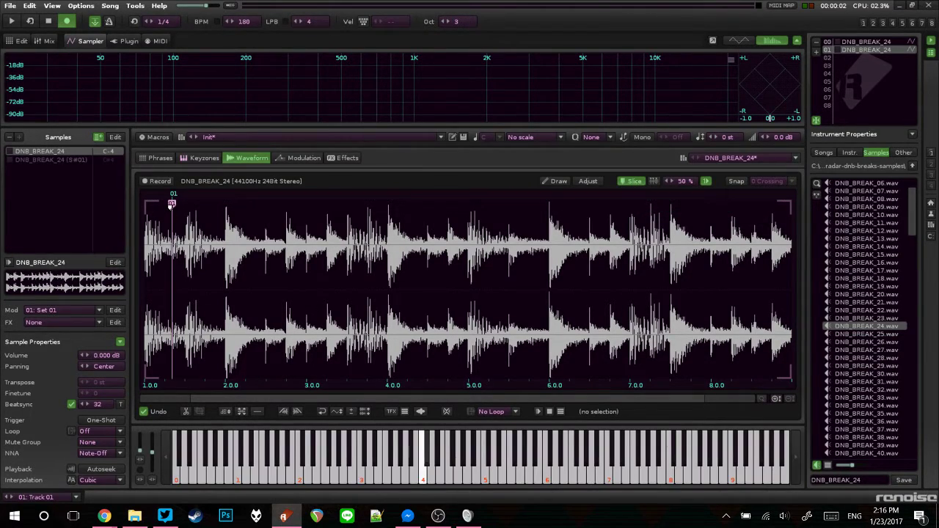
{"action": "left_click_drag", "start_coordinate": [172, 203], "coordinate": [145, 204]}
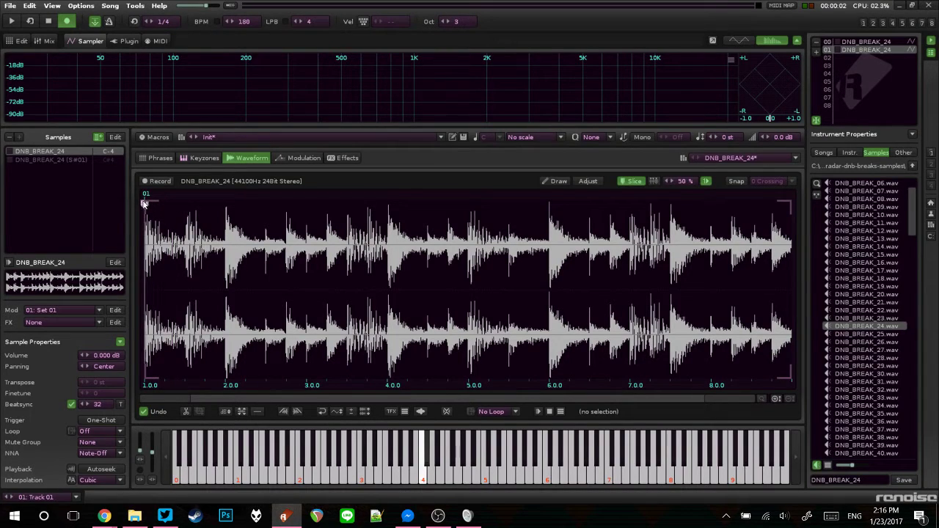
{"action": "key", "text": "q"}
{"action": "key", "text": "q"}
Step: Try E-0 as the start note of the slice key mapping, restore C-4 and return to the waveform
{"action": "left_click", "coordinate": [202, 158]}
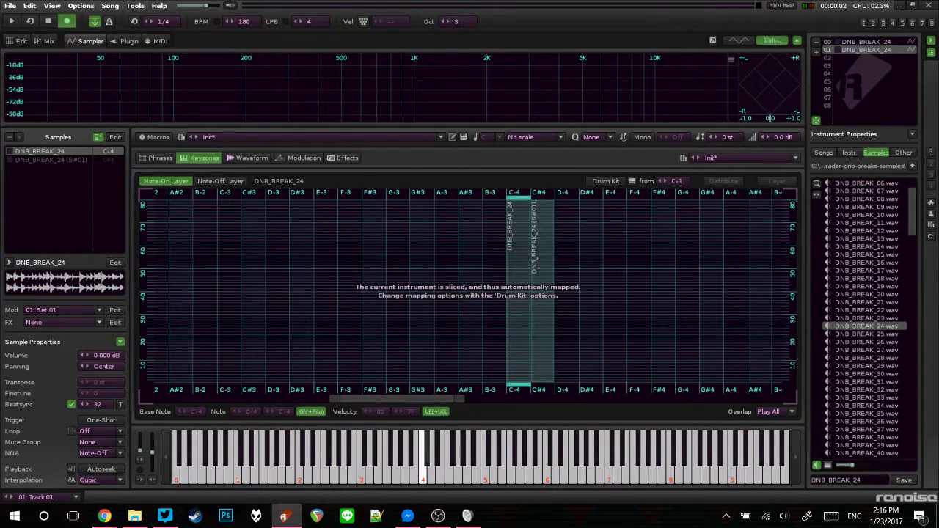
{"action": "left_click", "coordinate": [603, 181]}
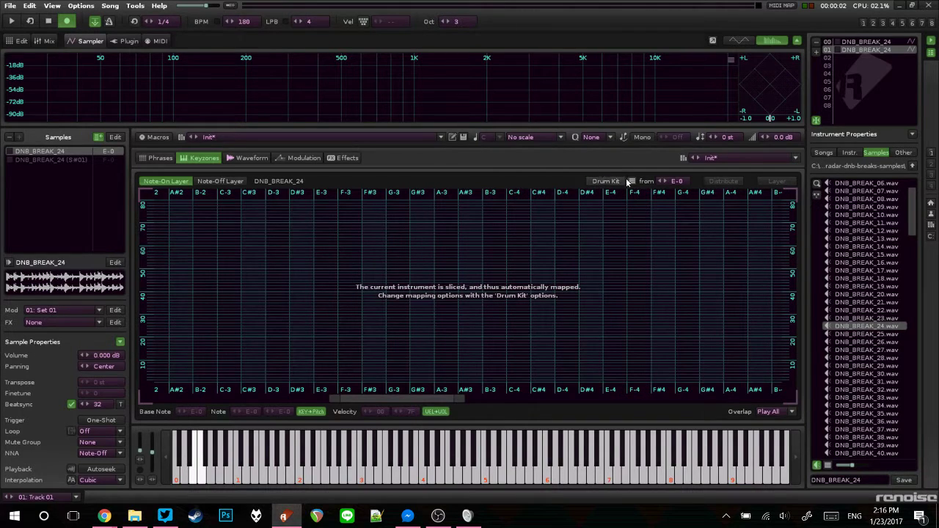
{"action": "scroll", "coordinate": [280, 262], "scroll_direction": "down", "scroll_amount": 5}
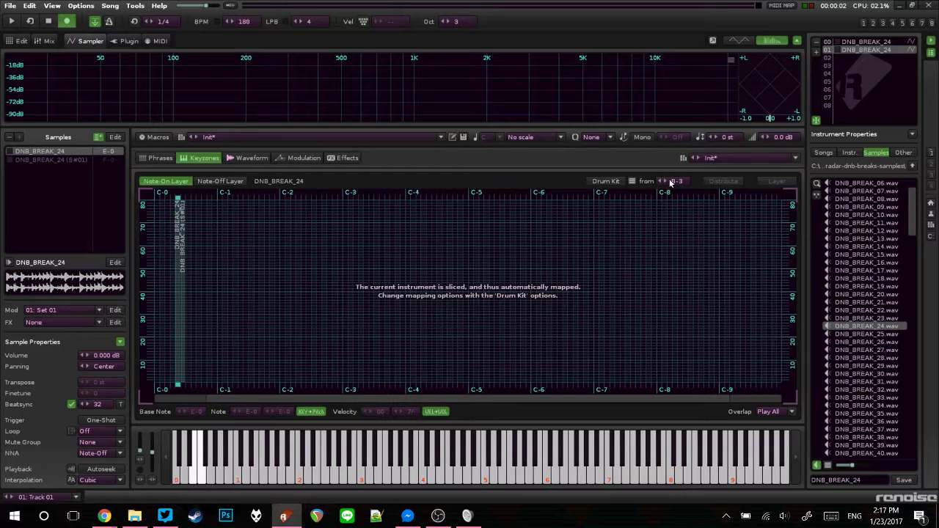
{"action": "left_click_drag", "start_coordinate": [684, 184], "coordinate": [684, 176]}
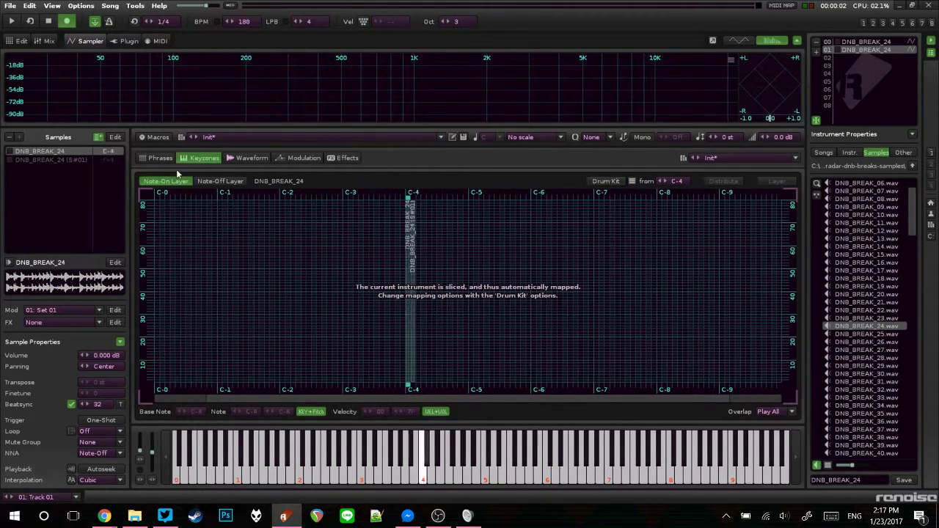
{"action": "left_click", "coordinate": [247, 157]}
Step: Audition the full break on its base note and compare it with the first slice on the following note
{"action": "key", "text": "q"}
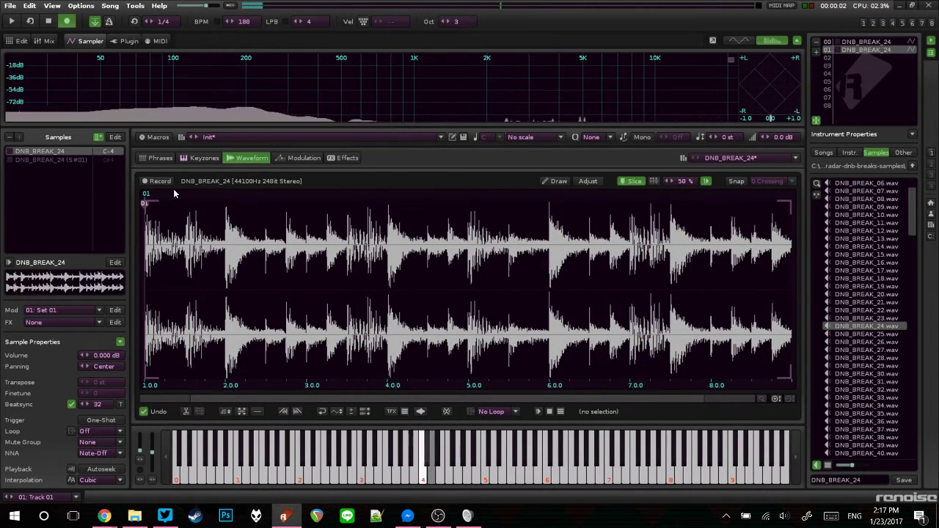
{"action": "key", "text": "2"}
{"action": "key", "text": "q"}
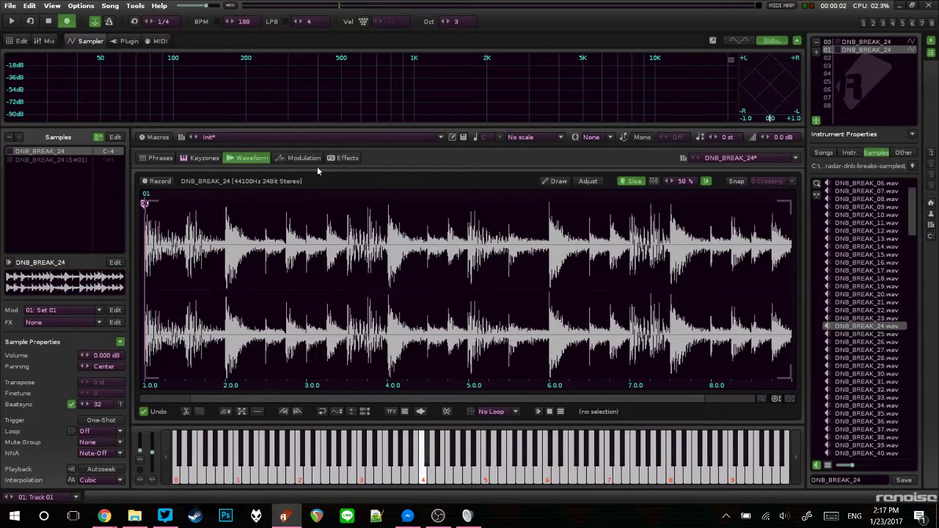
{"action": "key", "text": "q"}
{"action": "key", "text": "2"}
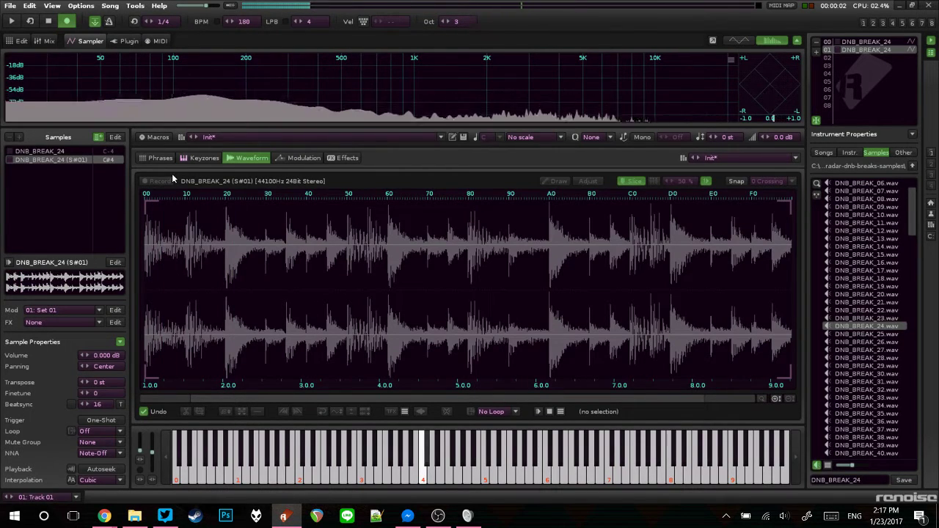
Step: Play the full break, add a second slice marker on the hit at 2.0 and audition both slices
{"action": "key", "text": "q"}
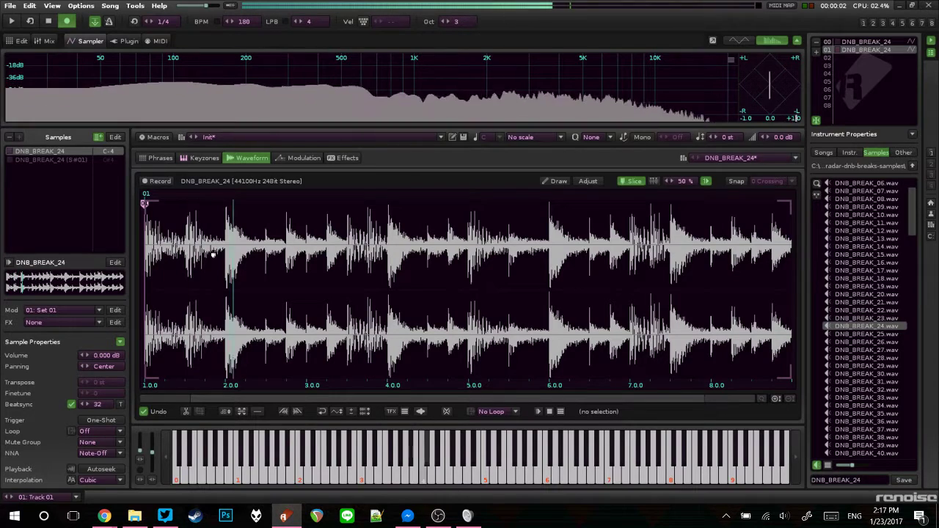
{"action": "double_click", "coordinate": [227, 206]}
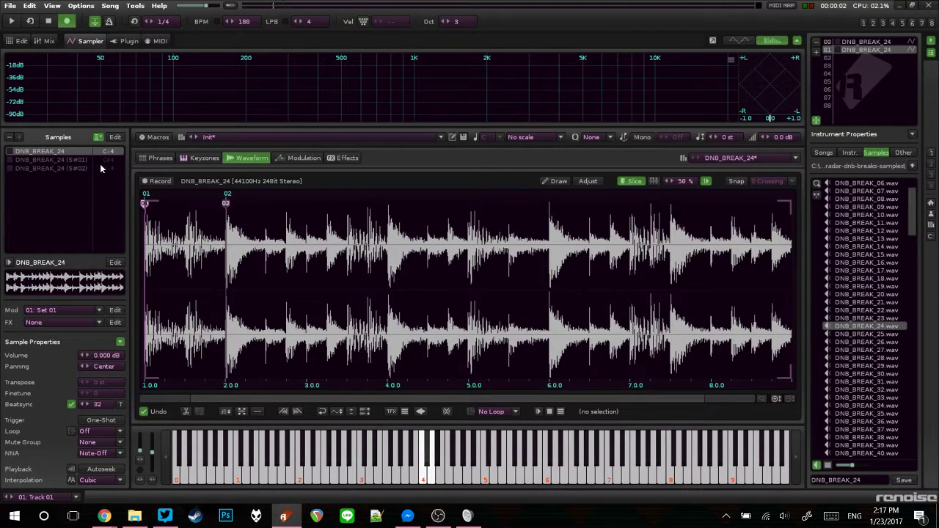
{"action": "key", "text": "2"}
{"action": "key", "text": "2"}
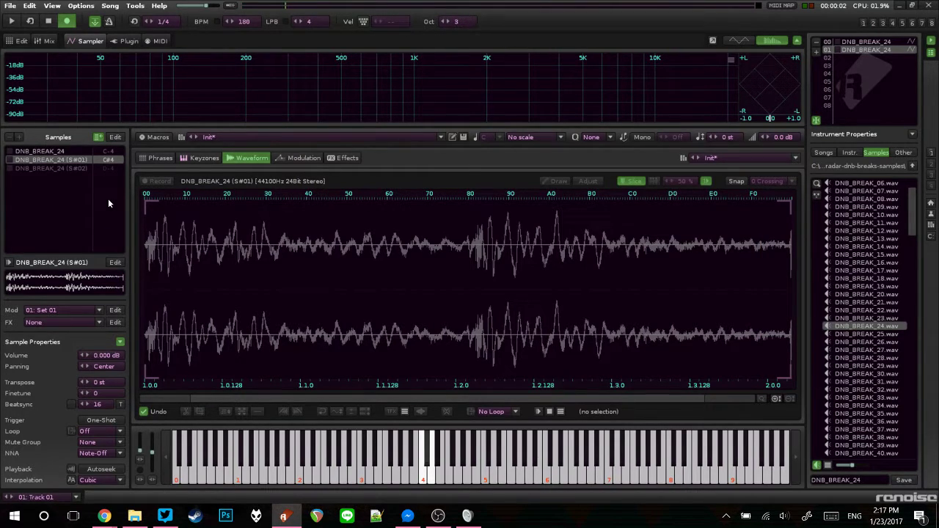
{"action": "key", "text": "w"}
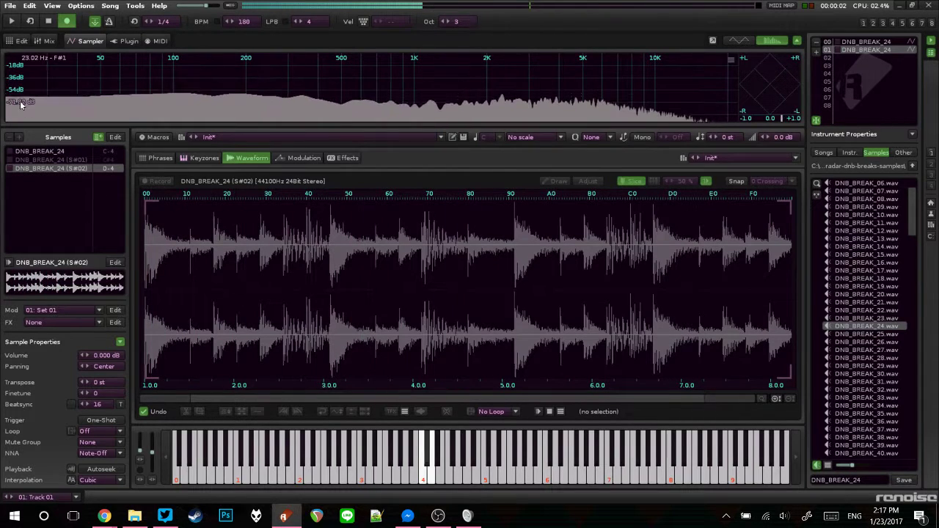
Step: Add a third slice marker on the hit at 2.3 and fine-adjust it to the start of the transient
{"action": "key", "text": "q"}
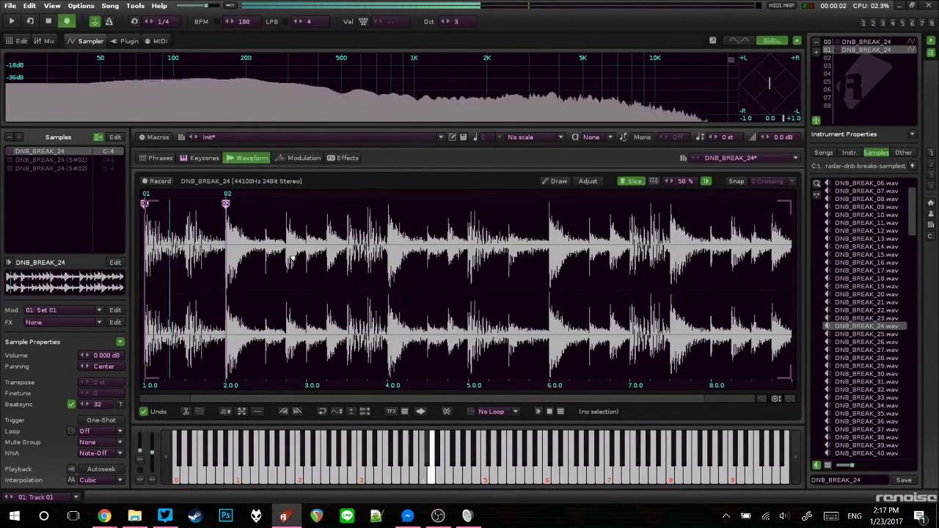
{"action": "double_click", "coordinate": [288, 203]}
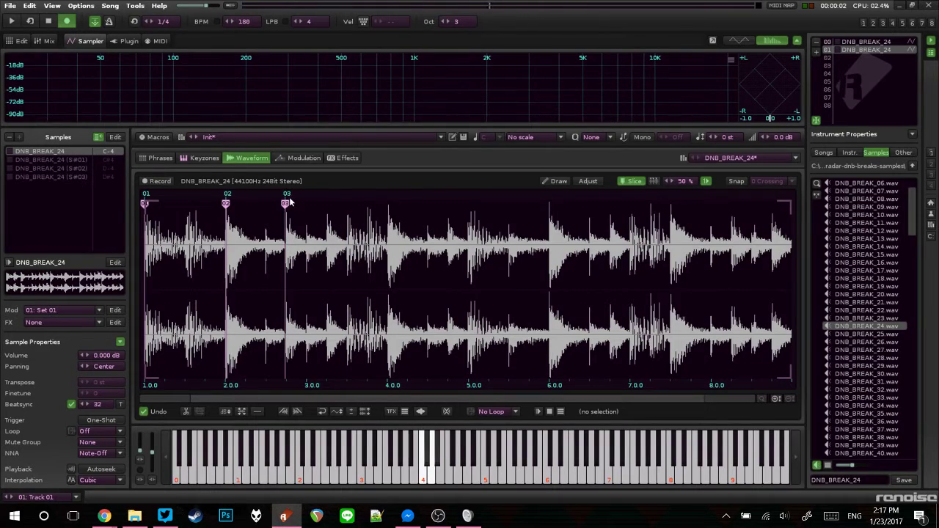
{"action": "left_click_drag", "start_coordinate": [285, 203], "coordinate": [287, 204]}
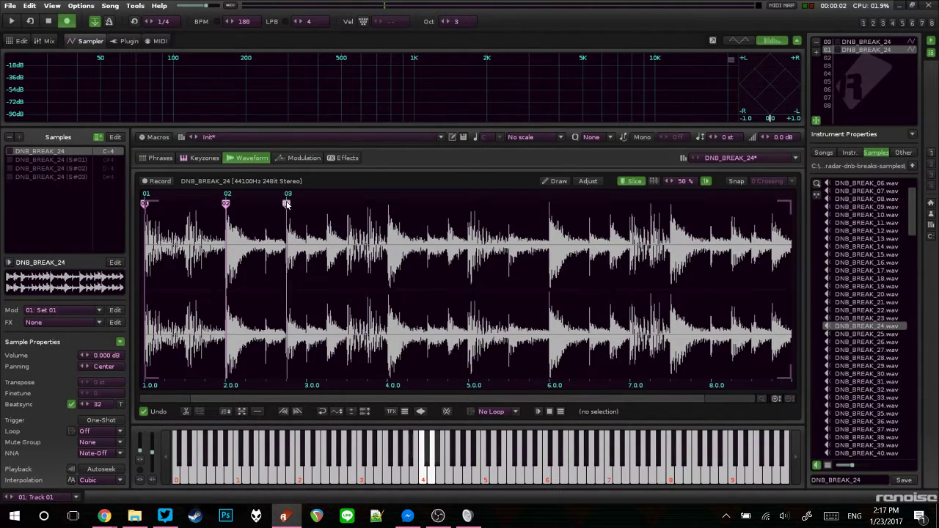
{"action": "scroll", "coordinate": [286, 204], "scroll_direction": "up", "scroll_amount": 3}
{"action": "left_click_drag", "start_coordinate": [220, 204], "coordinate": [218, 204]}
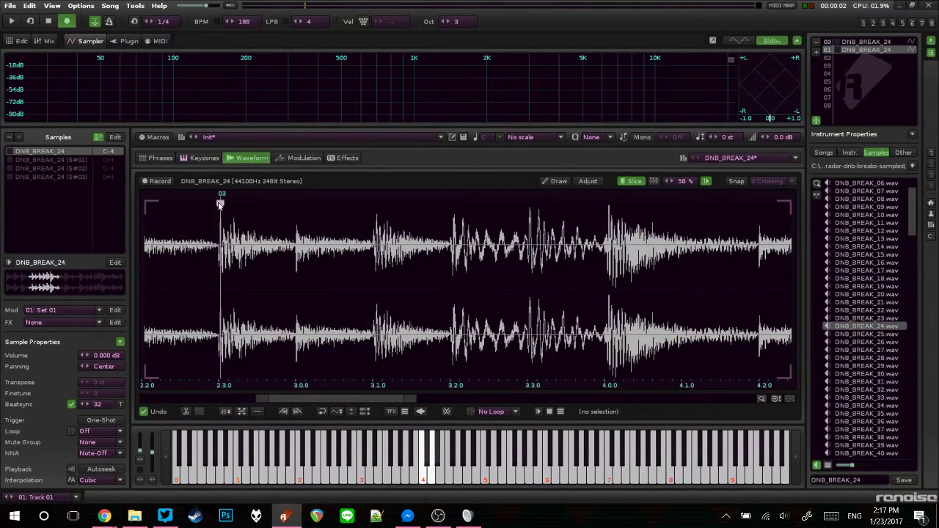
{"action": "scroll", "coordinate": [218, 207], "scroll_direction": "up", "scroll_amount": 2}
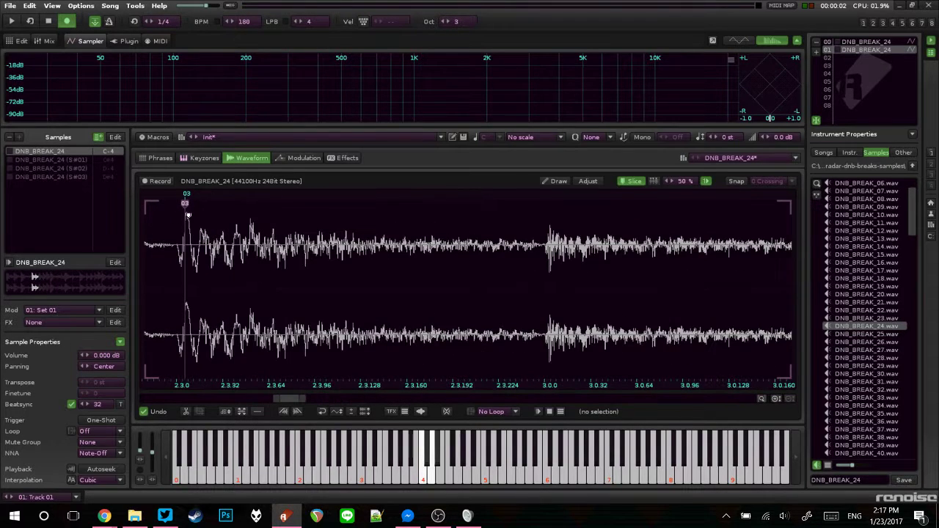
{"action": "scroll", "coordinate": [574, 270], "scroll_direction": "down", "scroll_amount": 3}
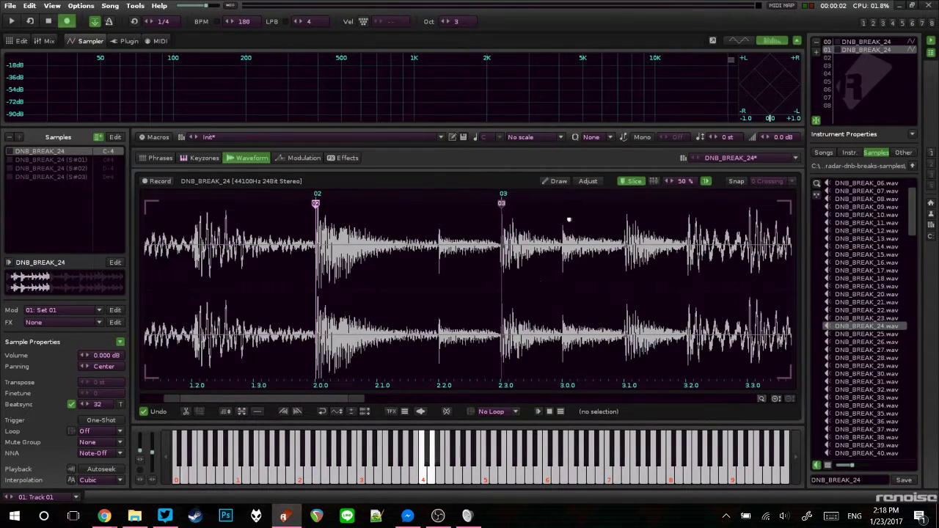
Step: Turn off slice mode, audition the first slice and go back to the full break sample
{"action": "left_click", "coordinate": [629, 184]}
{"action": "left_click_drag", "start_coordinate": [657, 270], "coordinate": [637, 320]}
{"action": "scroll", "coordinate": [660, 265], "scroll_direction": "down", "scroll_amount": 1}
{"action": "scroll", "coordinate": [734, 286], "scroll_direction": "down", "scroll_amount": 1}
{"action": "left_click", "coordinate": [540, 278]}
{"action": "left_click", "coordinate": [490, 268]}
{"action": "key", "text": "2"}
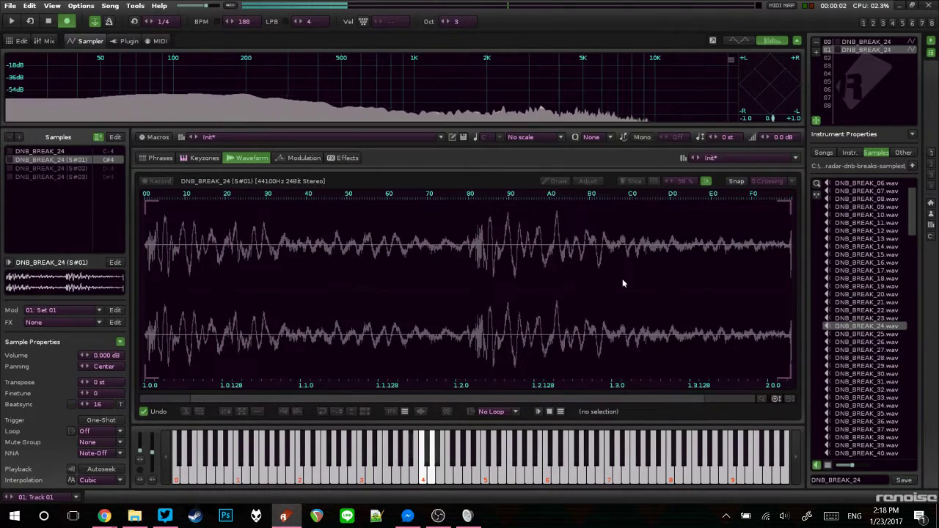
{"action": "key", "text": "Up"}
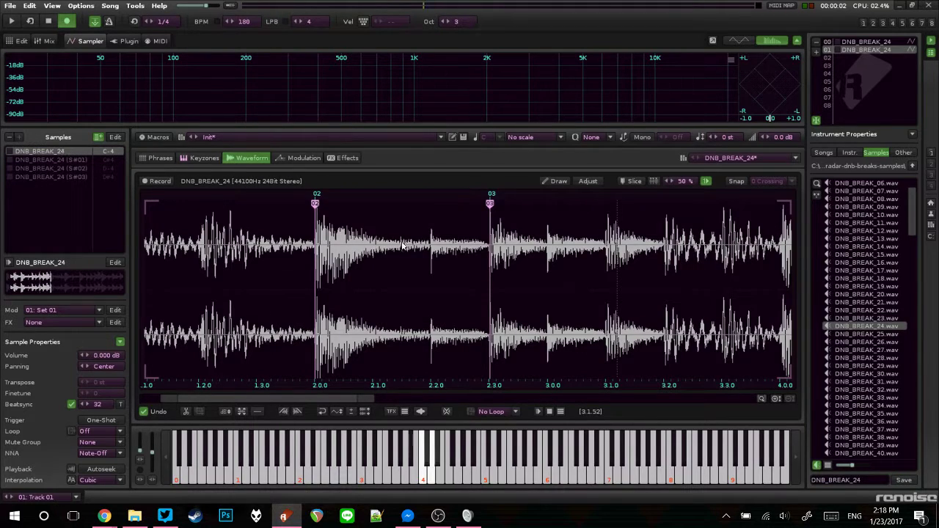
Step: Play the break from several cursor positions between 2.3 and 4.0 to locate the next slice point
{"action": "left_click", "coordinate": [500, 237]}
{"action": "left_click", "coordinate": [570, 240]}
{"action": "key", "text": "Return"}
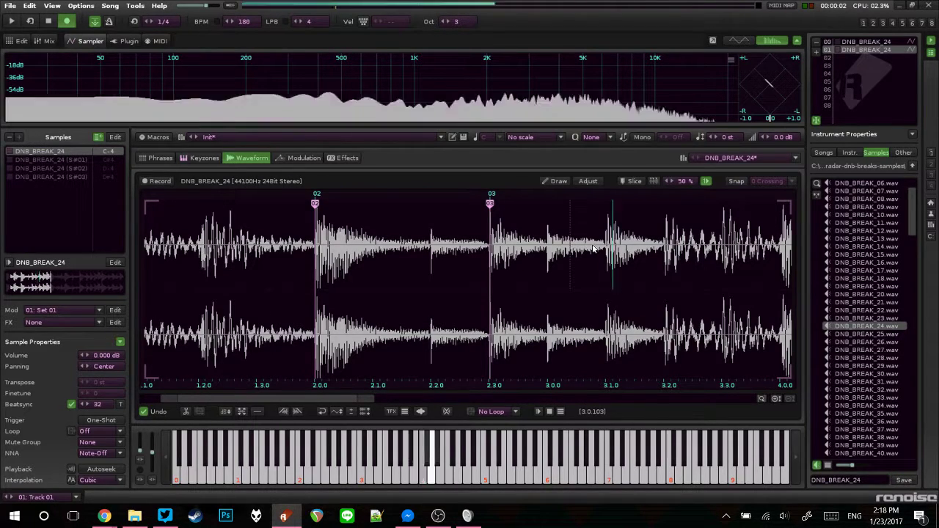
{"action": "left_click", "coordinate": [539, 292]}
{"action": "left_click", "coordinate": [489, 288]}
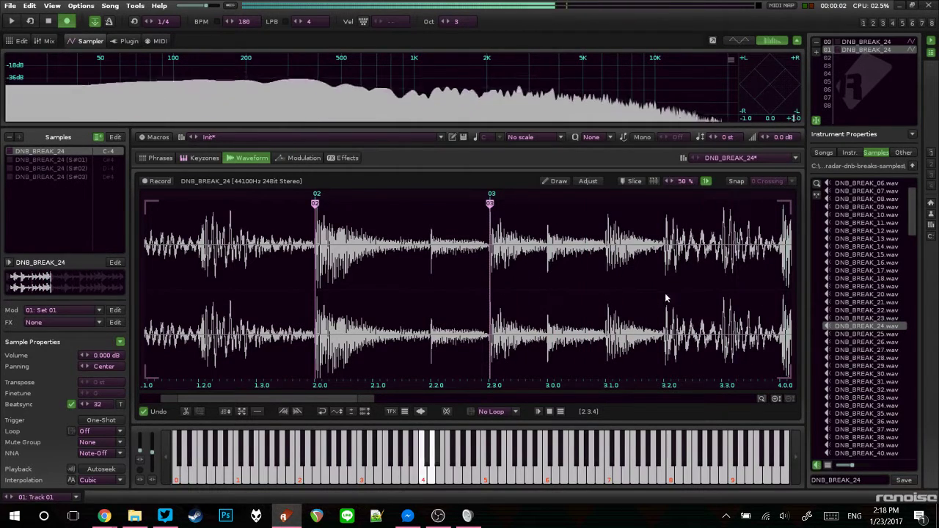
{"action": "left_click", "coordinate": [780, 292]}
{"action": "key", "text": "Return"}
{"action": "scroll", "coordinate": [780, 298], "scroll_direction": "down", "scroll_amount": 3}
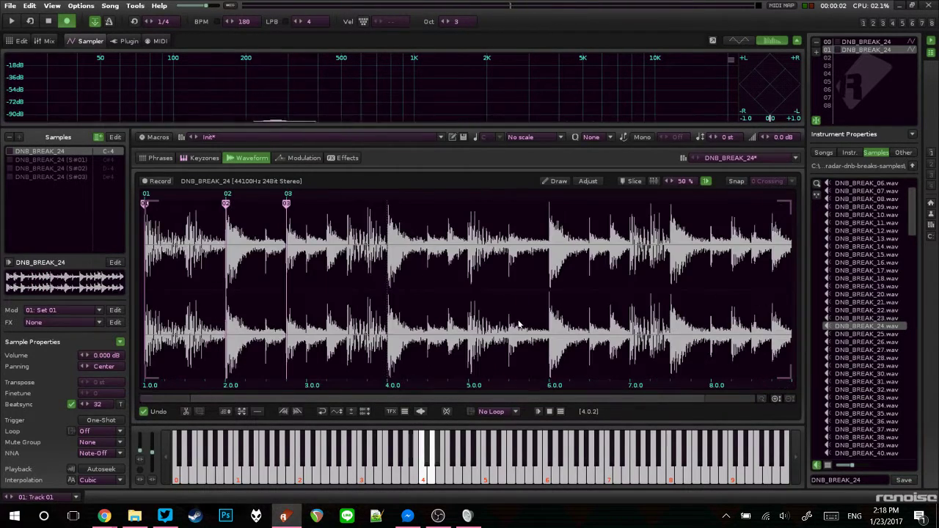
{"action": "key", "text": "Return"}
Step: Insert a fourth slice marker at the cursor on the hit at 4.0 and nudge it onto the transient
{"action": "scroll", "coordinate": [402, 300], "scroll_direction": "up", "scroll_amount": 5}
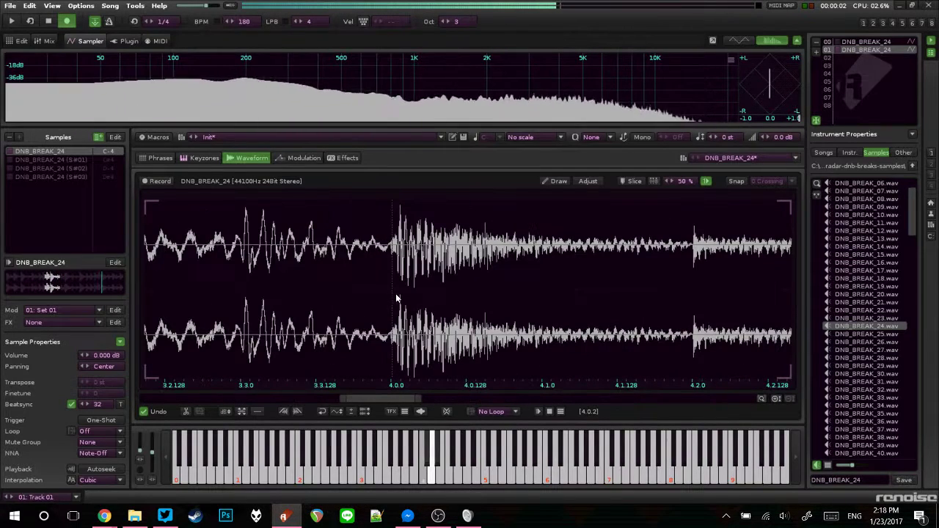
{"action": "left_click", "coordinate": [397, 297]}
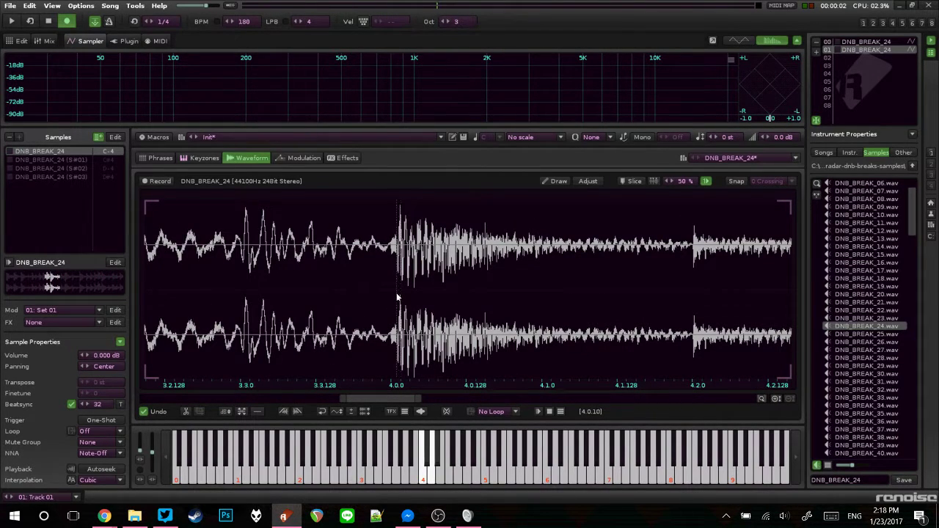
{"action": "key", "text": "ctrl+k"}
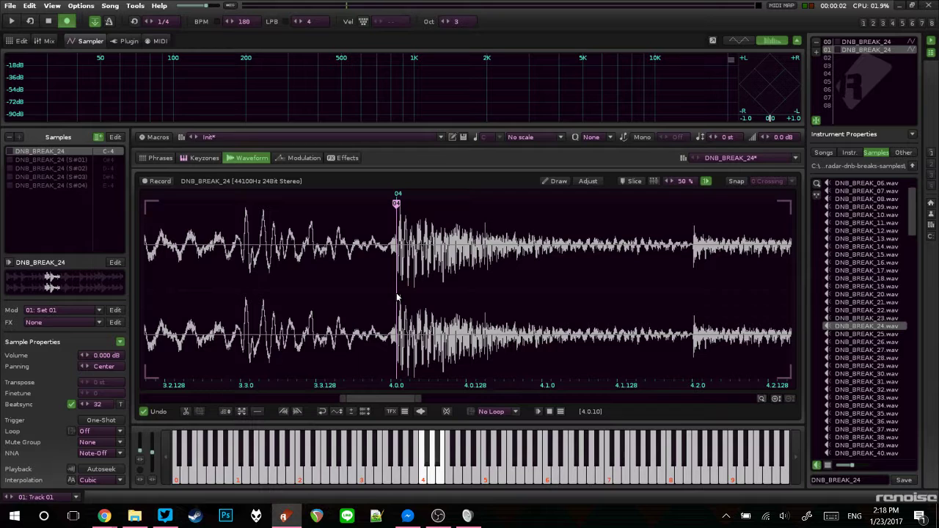
{"action": "left_click_drag", "start_coordinate": [397, 204], "coordinate": [400, 205]}
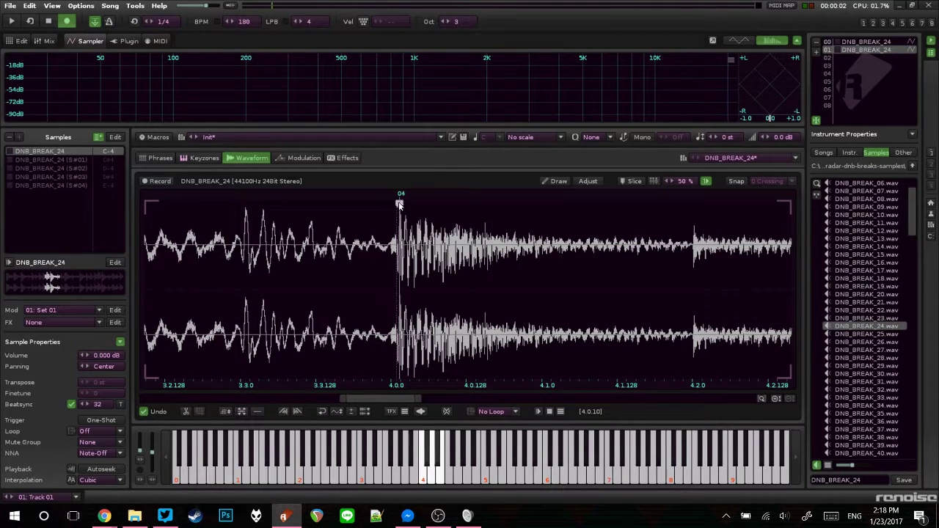
Step: Play the break around 5.0, insert a fifth slice marker on the hit there and nudge it onto the transient
{"action": "scroll", "coordinate": [417, 246], "scroll_direction": "down", "scroll_amount": 5}
{"action": "left_click", "coordinate": [473, 275]}
{"action": "key", "text": "Return"}
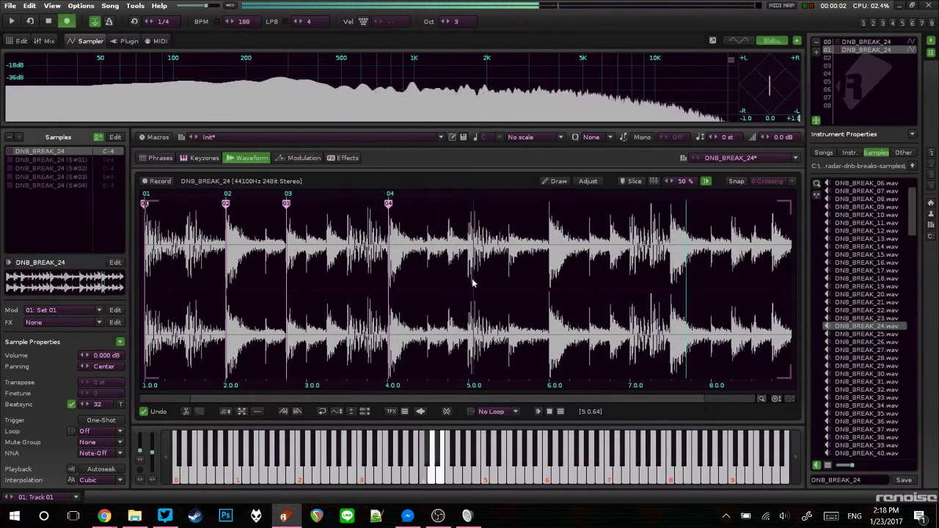
{"action": "left_click", "coordinate": [467, 287]}
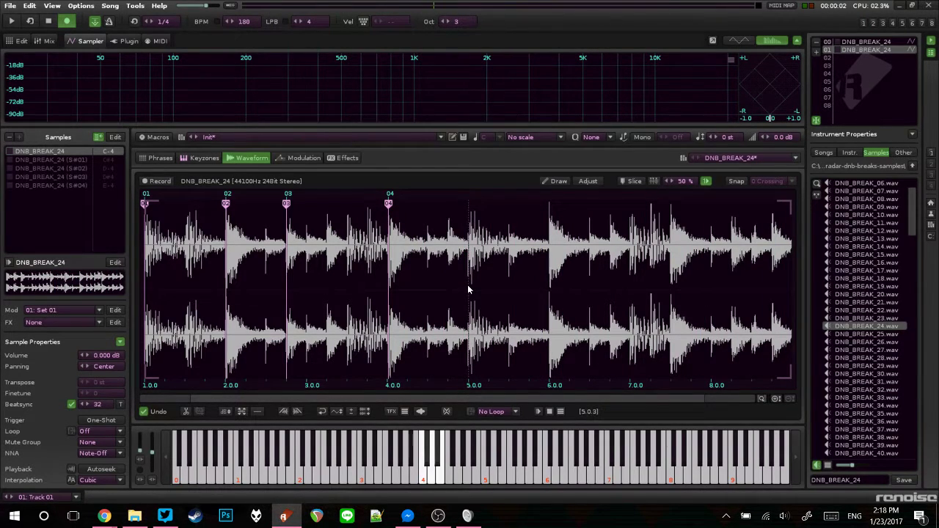
{"action": "key", "text": "ctrl+k"}
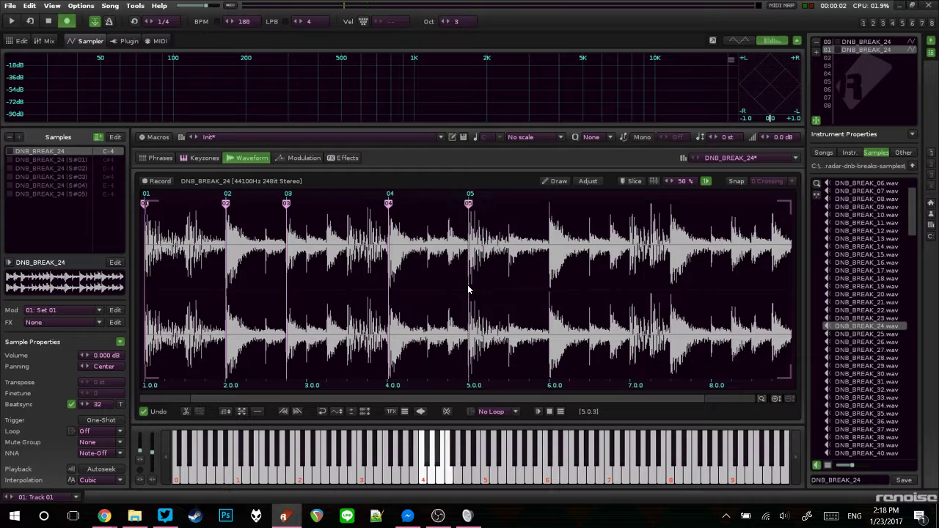
{"action": "scroll", "coordinate": [447, 290], "scroll_direction": "up", "scroll_amount": 3}
{"action": "scroll", "coordinate": [447, 289], "scroll_direction": "down", "scroll_amount": 3}
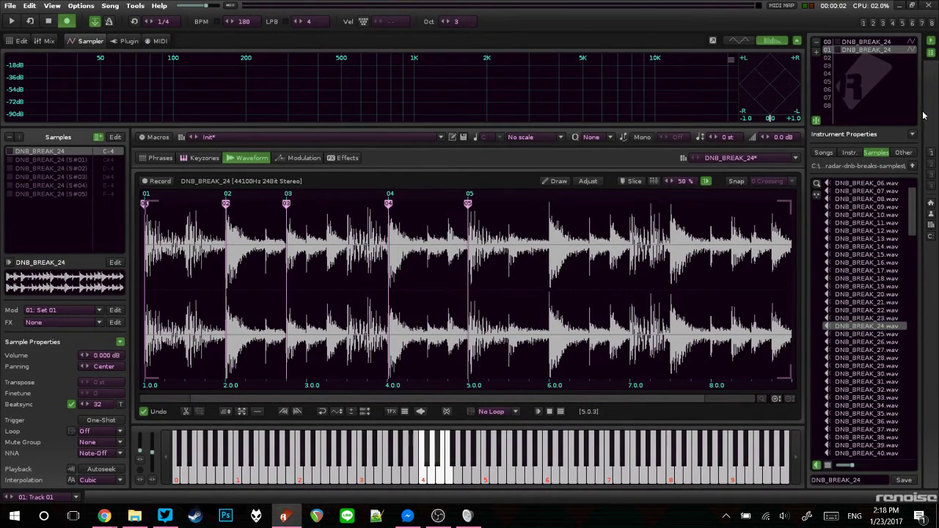
Step: Load DNB_BREAK_24.wav into the empty instrument slot 02 and set its beatsync value to 32 lines
{"action": "left_click", "coordinate": [899, 59]}
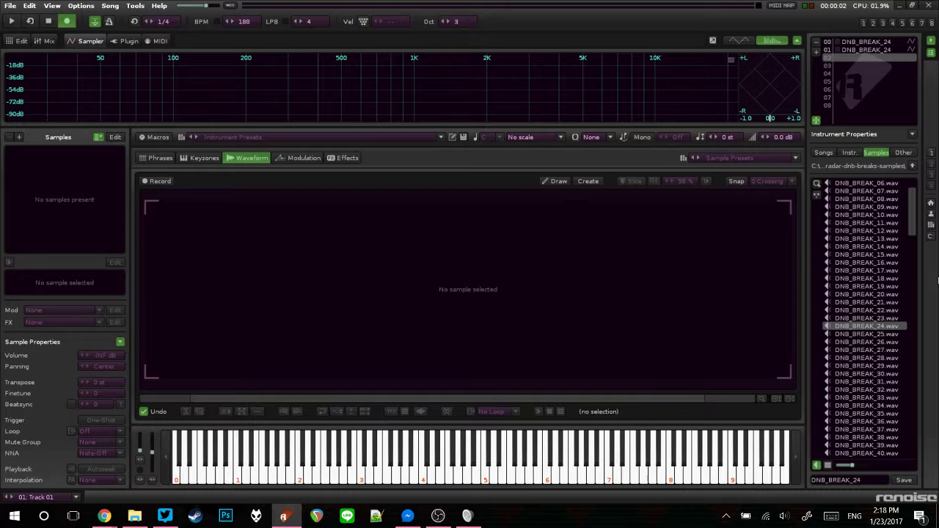
{"action": "double_click", "coordinate": [878, 327]}
{"action": "left_click", "coordinate": [96, 407]}
{"action": "key", "text": "Return"}
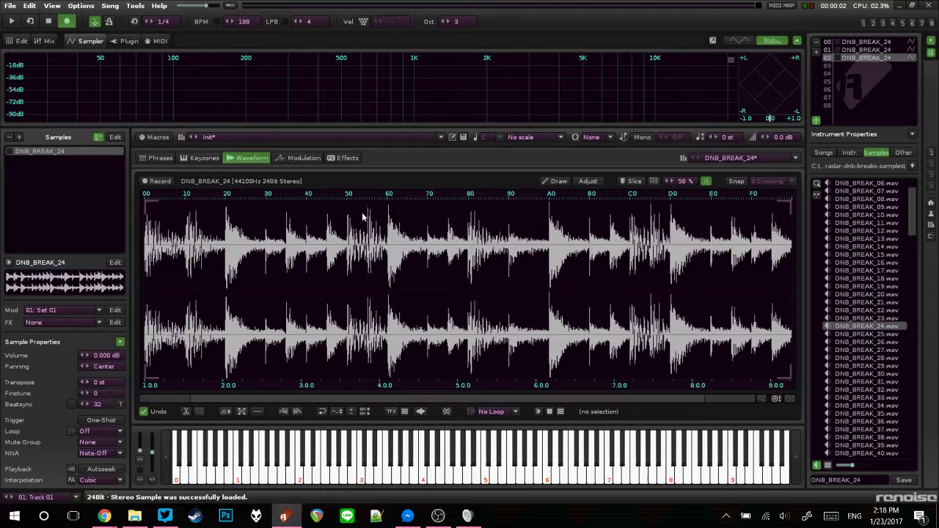
Step: Slice the new copy of the break automatically at 50 % detection sensitivity and audition the slices
{"action": "left_click", "coordinate": [654, 182]}
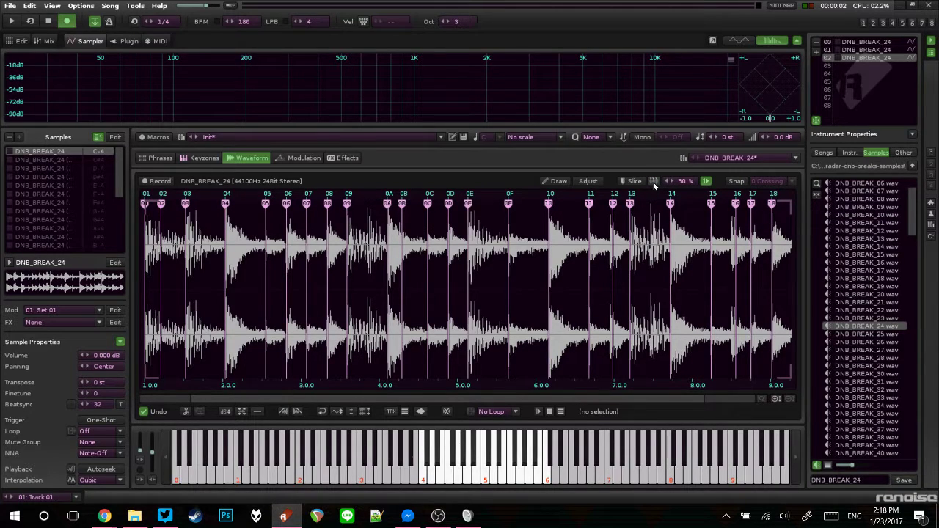
{"action": "key", "text": "w"}
{"action": "key", "text": "3"}
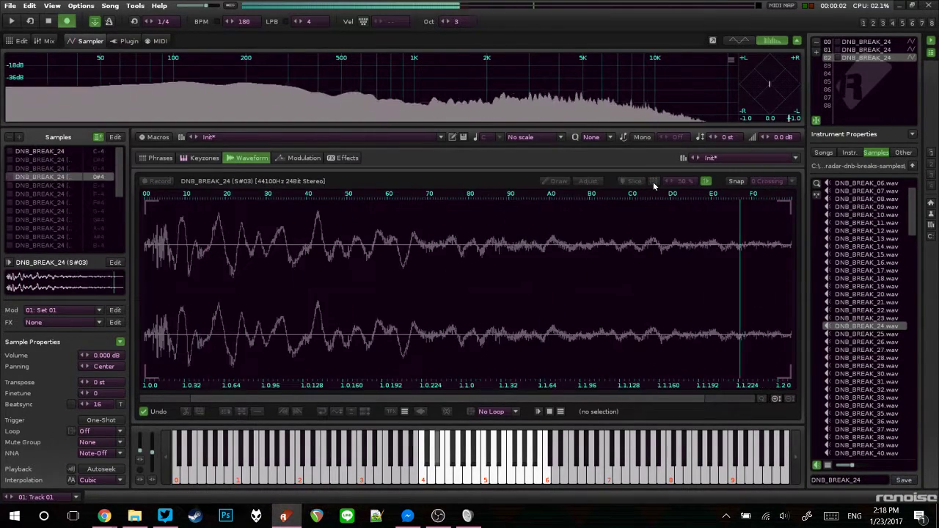
{"action": "key", "text": "e"}
{"action": "key", "text": "r"}
{"action": "key", "text": "5"}
{"action": "key", "text": "t"}
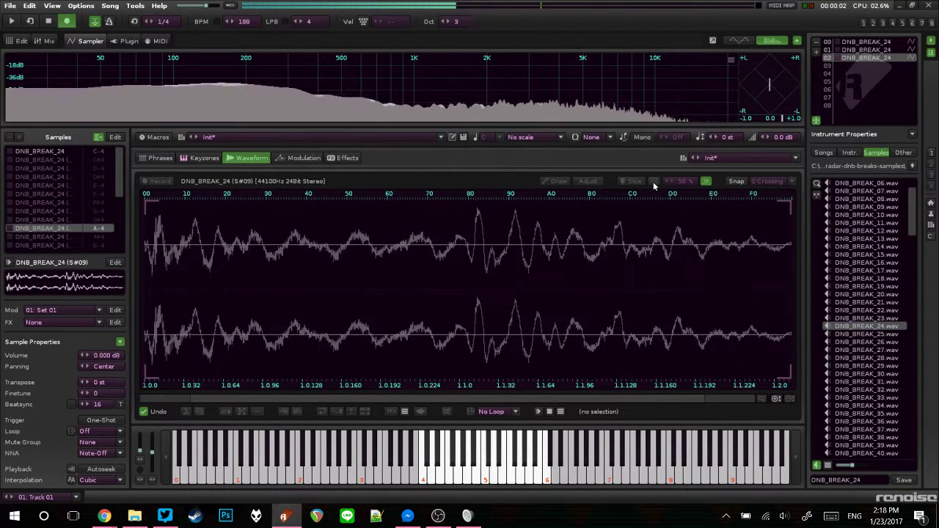
{"action": "key", "text": "6"}
{"action": "key", "text": "y"}
{"action": "key", "text": "7"}
{"action": "key", "text": "u"}
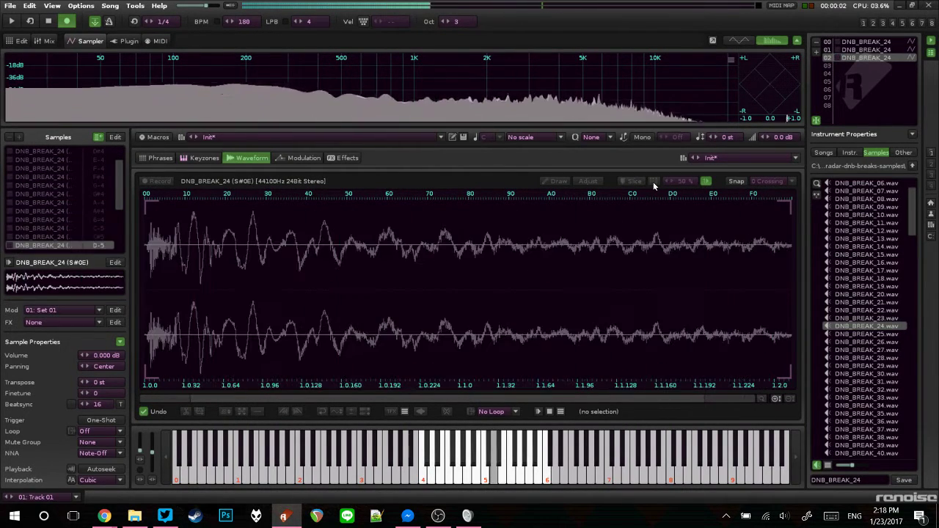
{"action": "key", "text": "i"}
{"action": "key", "text": "9"}
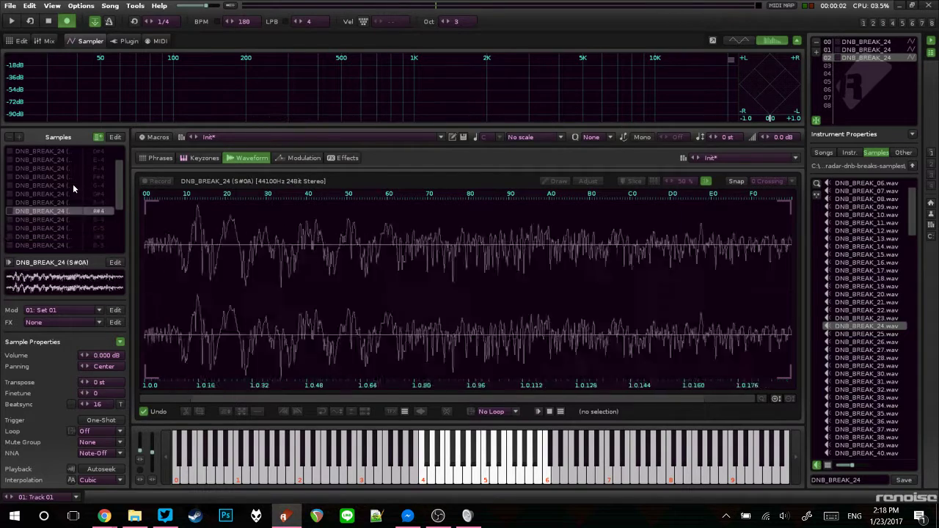
Step: Go back to the full sample in slot 02, auto-slice it at 72 % sensitivity and audition the first slices
{"action": "left_click", "coordinate": [71, 149]}
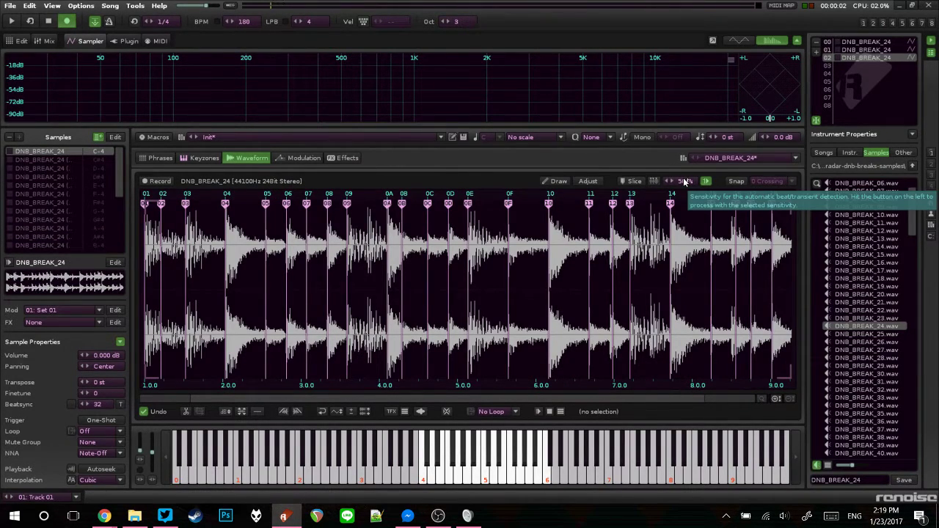
{"action": "left_click_drag", "start_coordinate": [684, 182], "coordinate": [684, 171]}
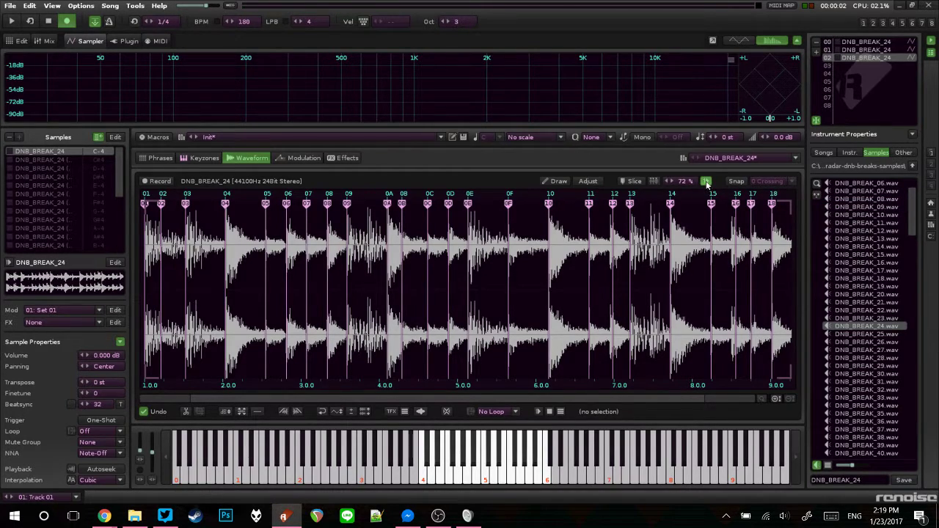
{"action": "left_click", "coordinate": [653, 181]}
{"action": "key", "text": "2"}
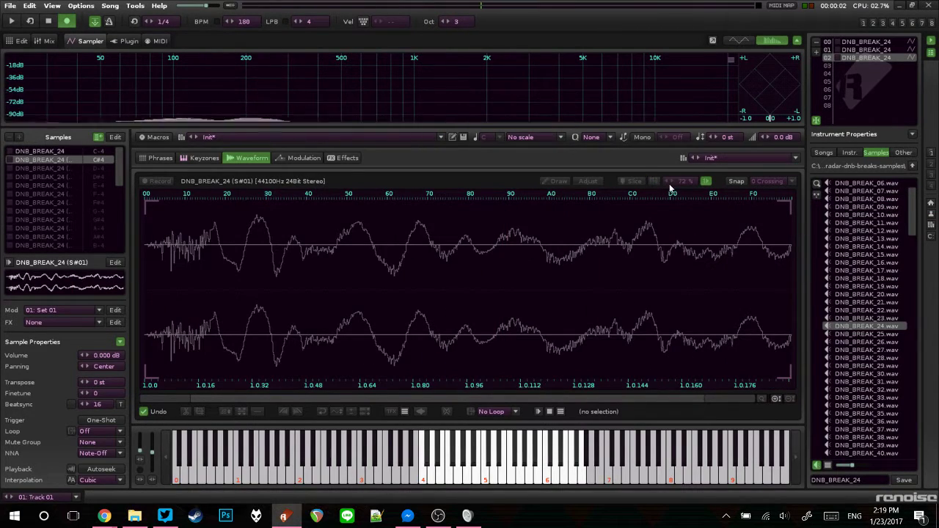
{"action": "key", "text": "q"}
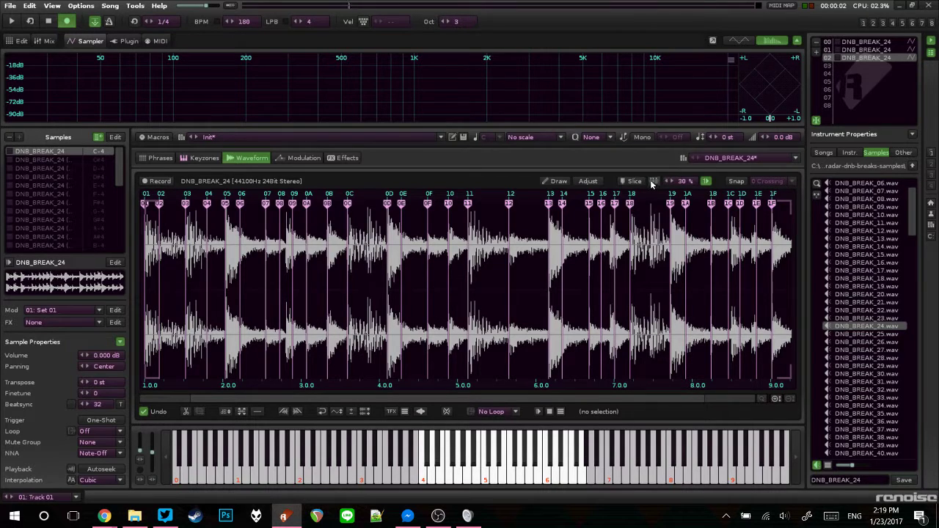
Step: Auto-slice the full sample again at 30 % sensitivity, and delete instrument 02
{"action": "left_click", "coordinate": [654, 183]}
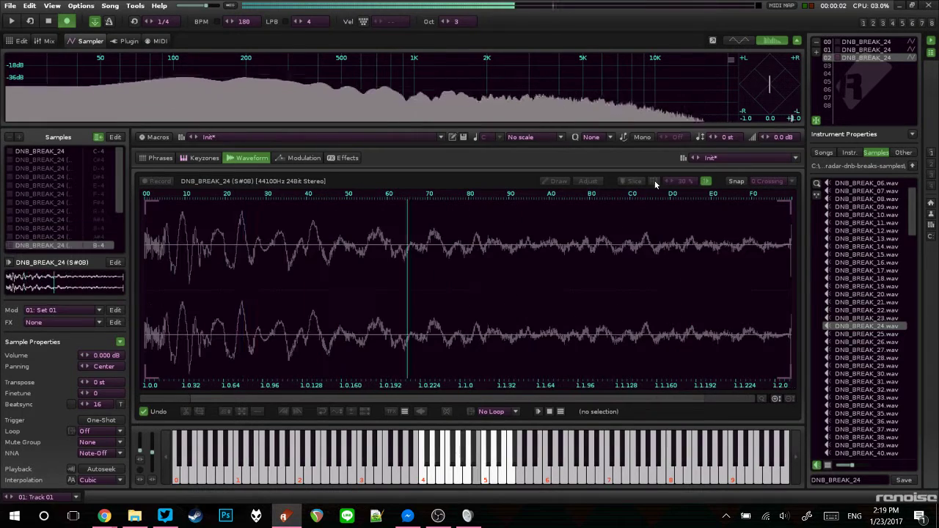
{"action": "right_click", "coordinate": [873, 59]}
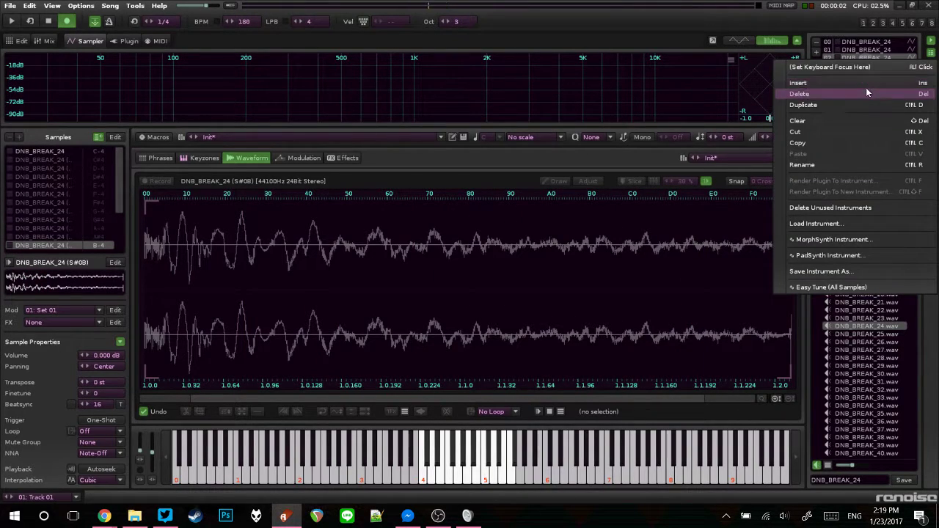
{"action": "left_click", "coordinate": [866, 93]}
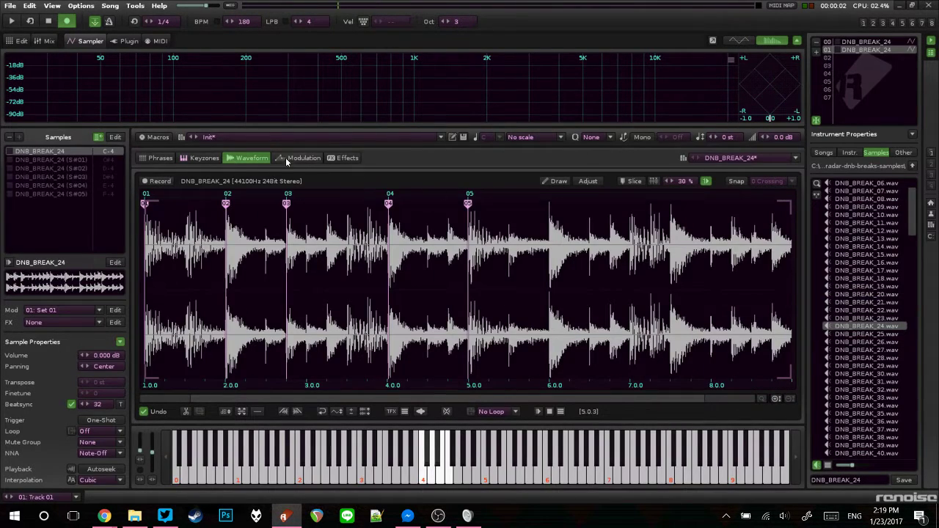
Step: Open the pattern editor and place the cursor in the note column of Track 02 at line 00
{"action": "left_click", "coordinate": [10, 41]}
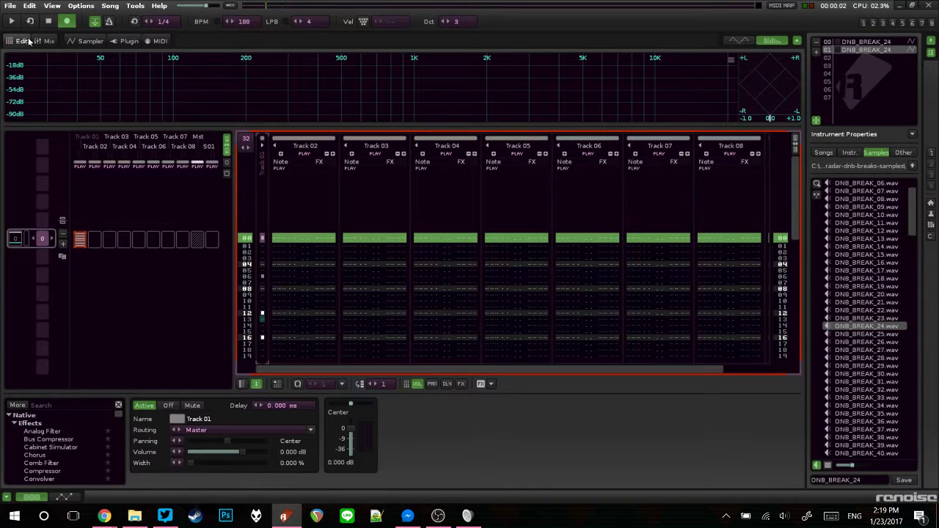
{"action": "left_click", "coordinate": [46, 41]}
{"action": "left_click", "coordinate": [76, 42]}
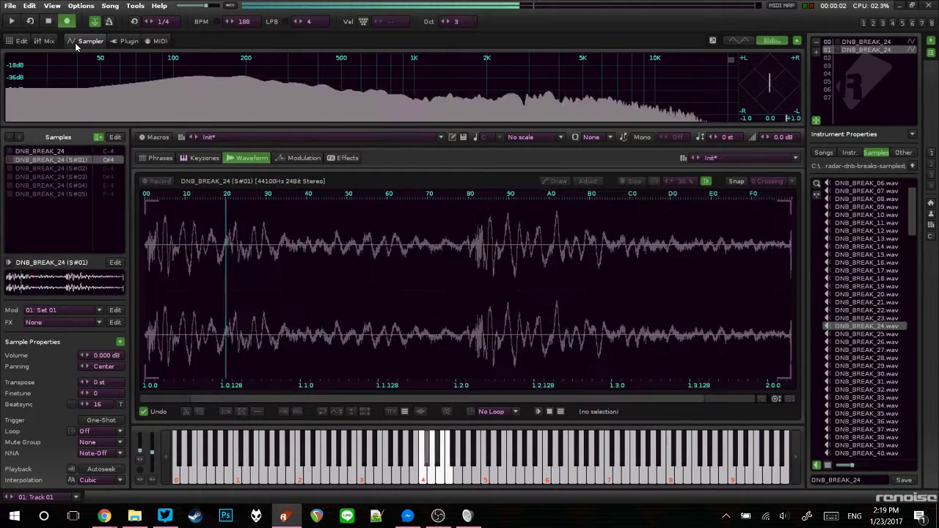
{"action": "left_click", "coordinate": [8, 41]}
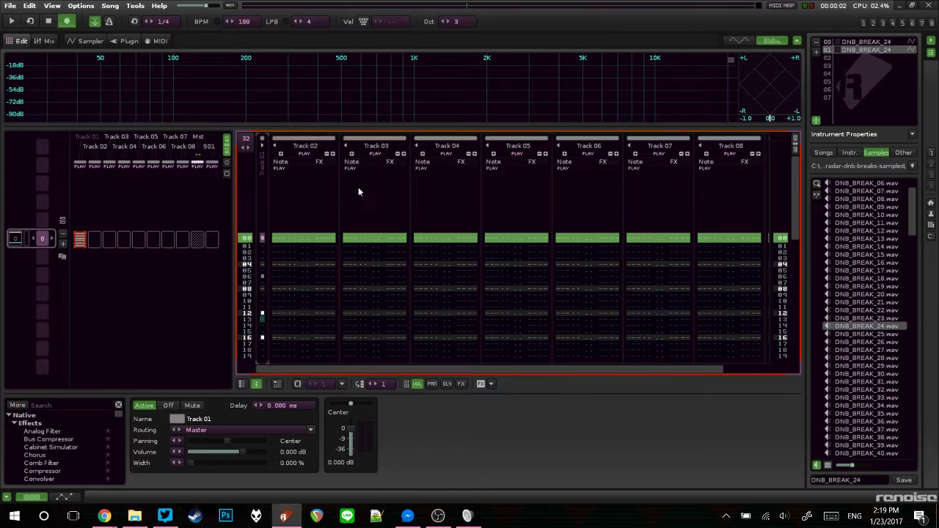
{"action": "left_click", "coordinate": [275, 239]}
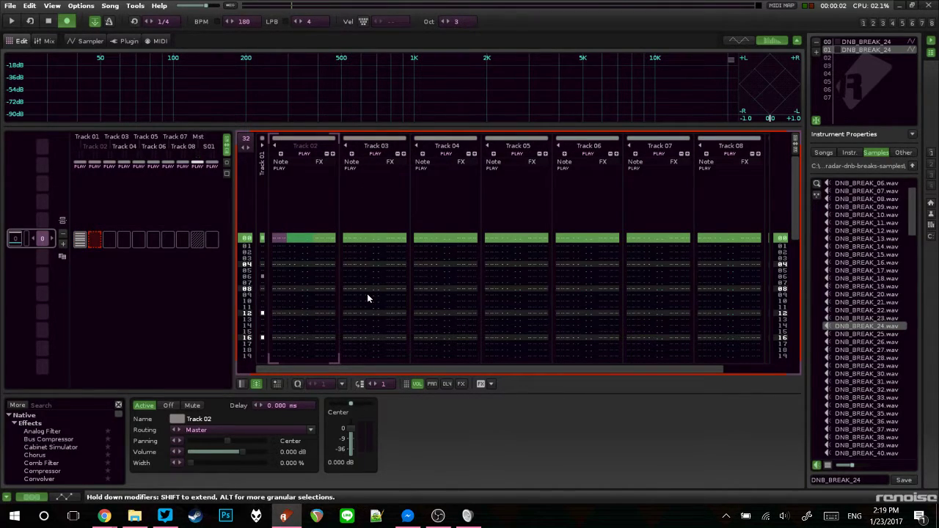
Step: Enter C#4 with instrument 01 at lines 00 and 04 of Track 02, with a note-off at line 02
{"action": "key", "text": "q"}
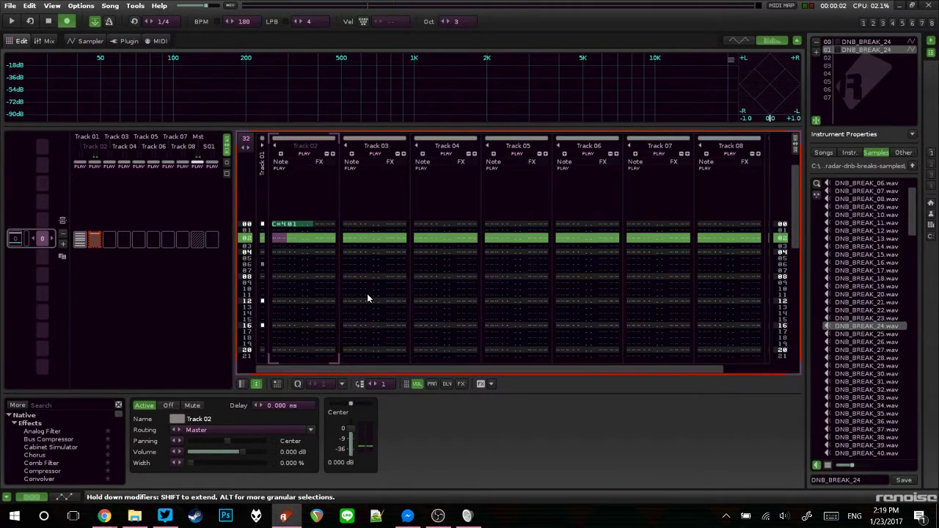
{"action": "key", "text": "q"}
{"action": "key", "text": "Down"}
{"action": "key", "text": "Up"}
{"action": "key", "text": "a"}
{"action": "key", "text": "Down"}
{"action": "key", "text": "2"}
{"action": "key", "text": "Down"}
{"action": "key", "text": "Down"}
{"action": "key", "text": "Down"}
Step: Try F-4, A-4 and C-4 at line 08 of Track 02, and undo the C-4 note in Track 03
{"action": "key", "text": "r"}
{"action": "key", "text": "Up"}
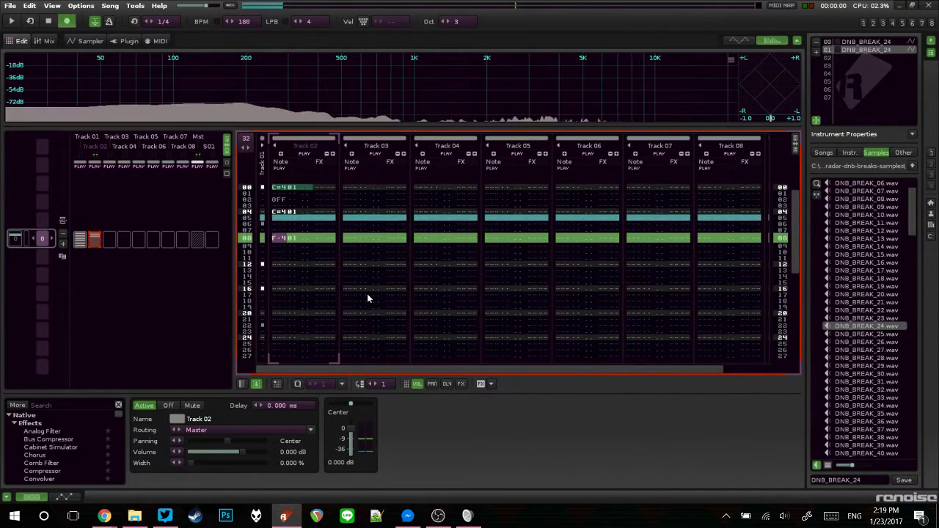
{"action": "key", "text": "y"}
{"action": "key", "text": "Up"}
{"action": "key", "text": "Tab"}
{"action": "key", "text": "q"}
{"action": "key", "text": "Up"}
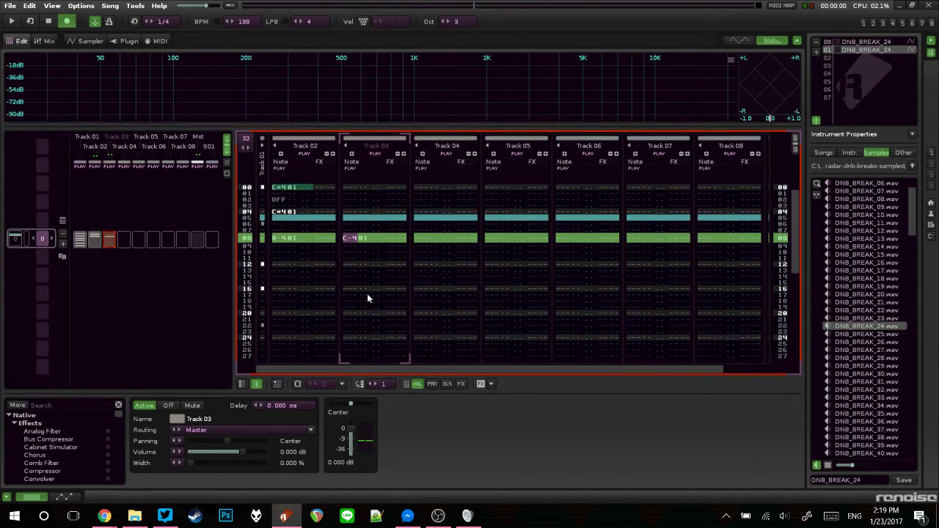
{"action": "key", "text": "ctrl+z"}
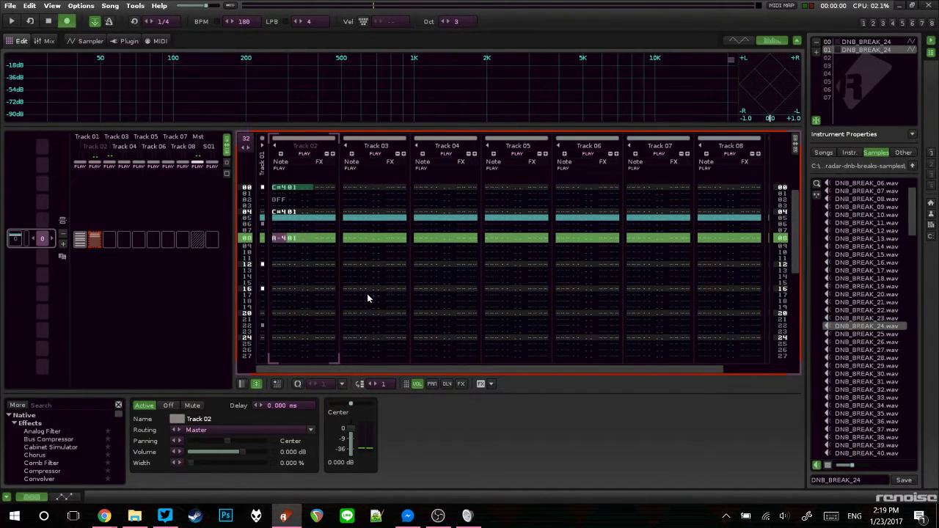
{"action": "key", "text": "q"}
{"action": "key", "text": "Up"}
Step: Enter D-4 at lines 08 and 10 and C-4 at line 12 of Track 02, with note-offs at lines 09 and 11
{"action": "key", "text": "w"}
{"action": "key", "text": "Down"}
{"action": "key", "text": "w"}
{"action": "key", "text": "Up"}
{"action": "key", "text": "Up"}
{"action": "key", "text": "a"}
{"action": "key", "text": "Down"}
{"action": "key", "text": "a"}
{"action": "key", "text": "q"}
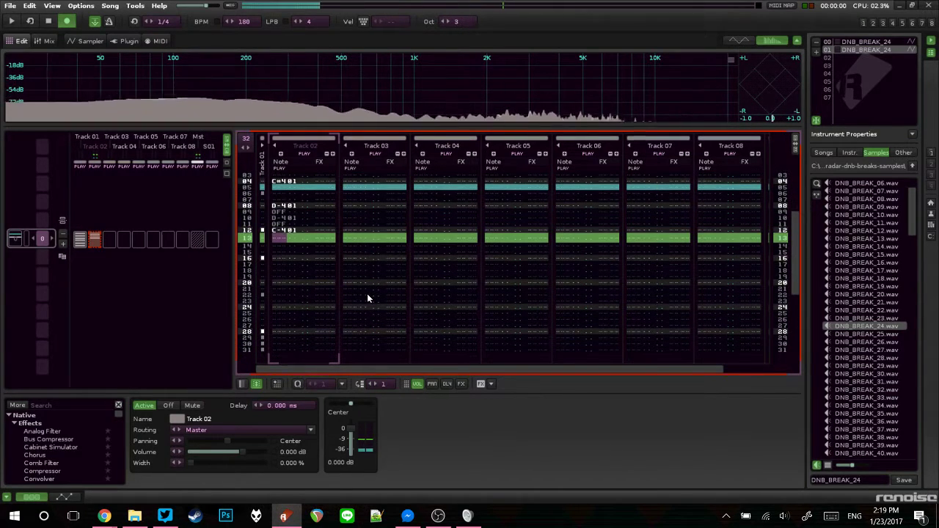
Step: Enter D-4 at lines 14 and 16 and C-4 at line 18 of Track 02, with note-offs at lines 13, 15 and 17
{"action": "key", "text": "Caps_Lock"}
{"action": "key", "text": "w"}
{"action": "key", "text": "Caps_Lock"}
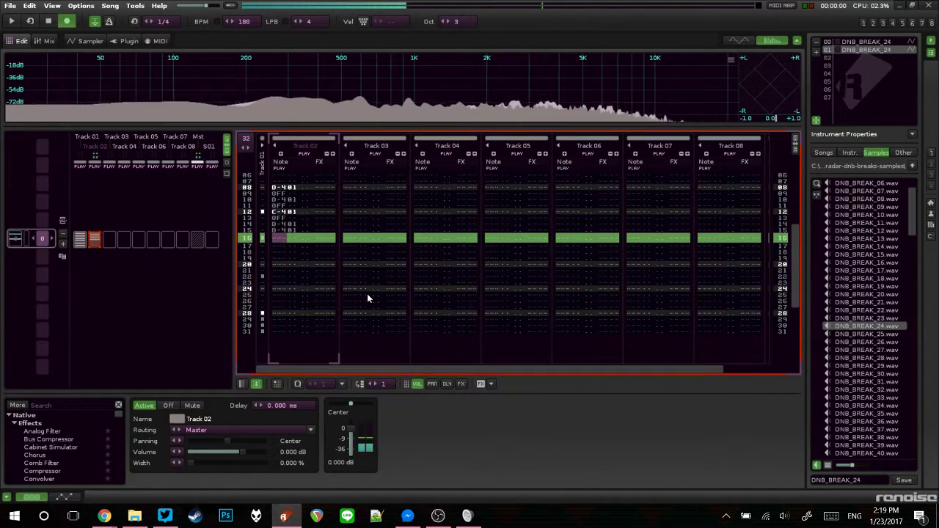
{"action": "key", "text": "w"}
{"action": "key", "text": "Caps_Lock"}
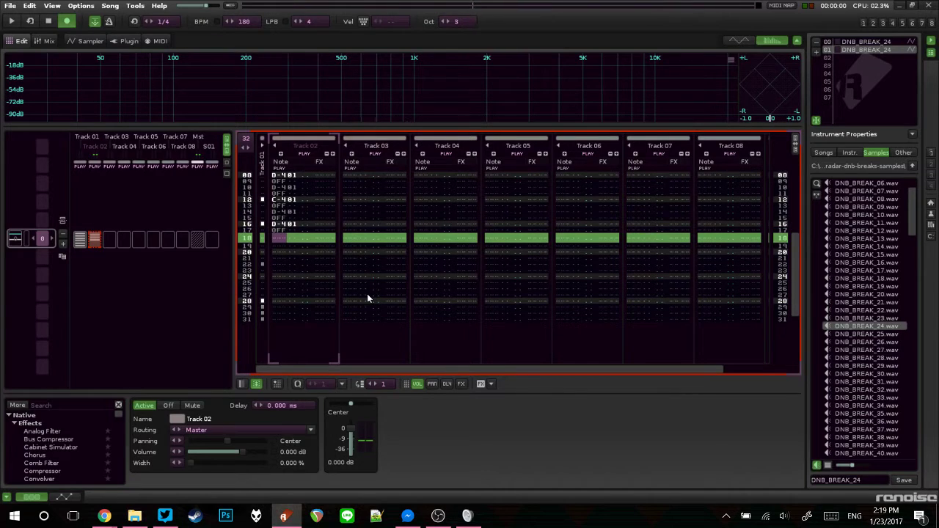
{"action": "key", "text": "q"}
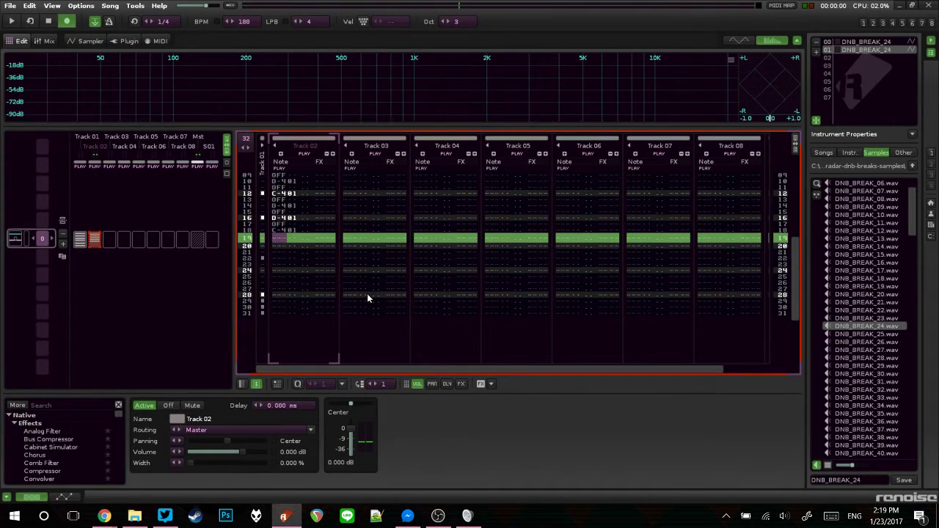
Step: Enter D-4 at line 20 and F-4 at line 22 of Track 02, with note-offs at lines 19, 21 and 23
{"action": "key", "text": "Caps_Lock"}
{"action": "key", "text": "w"}
{"action": "key", "text": "r"}
{"action": "key", "text": "Caps_Lock"}
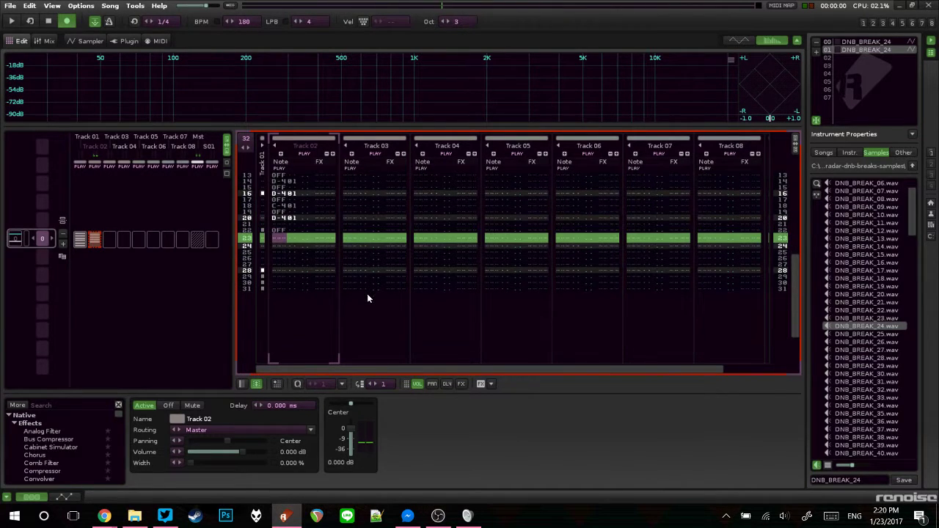
{"action": "key", "text": "Up"}
{"action": "key", "text": "BackSpace"}
{"action": "key", "text": "r"}
{"action": "key", "text": "Caps_Lock"}
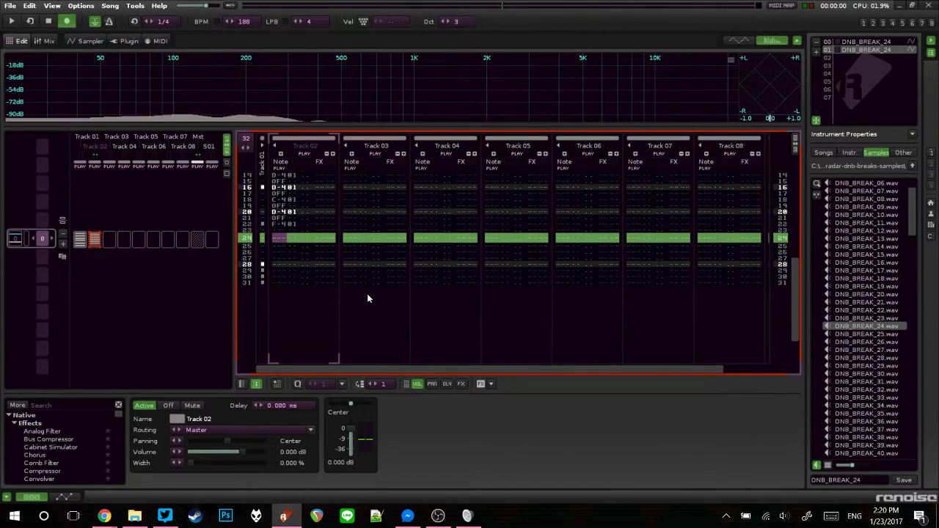
Step: Try G-4 at line 24 of Track 02, and replace it with E-4
{"action": "key", "text": "Up"}
{"action": "key", "text": "Down"}
{"action": "key", "text": "5"}
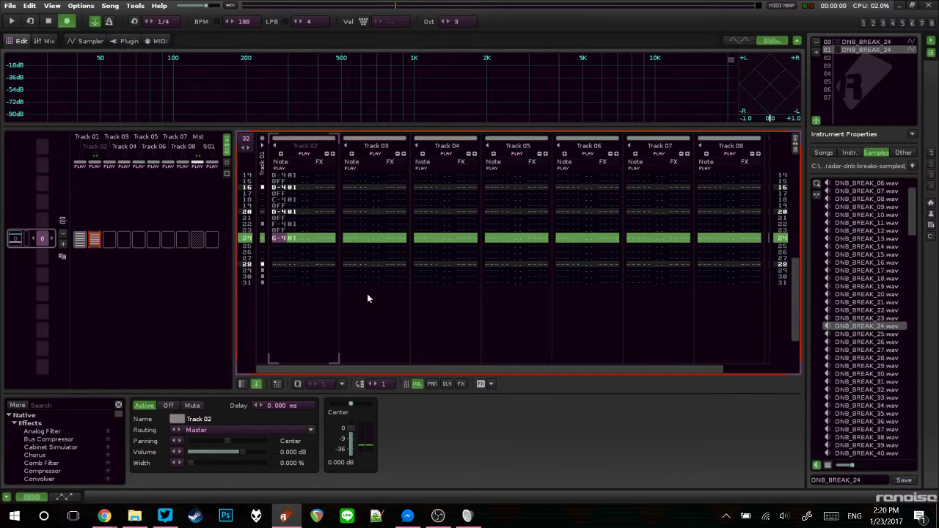
{"action": "key", "text": "Up"}
{"action": "key", "text": "e"}
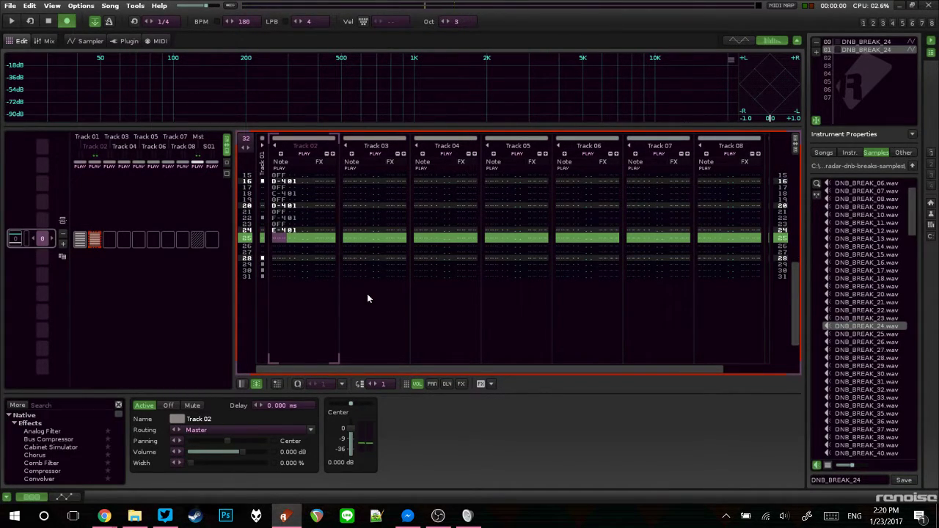
{"action": "key", "text": "Down"}
{"action": "key", "text": "Down"}
{"action": "key", "text": "Up"}
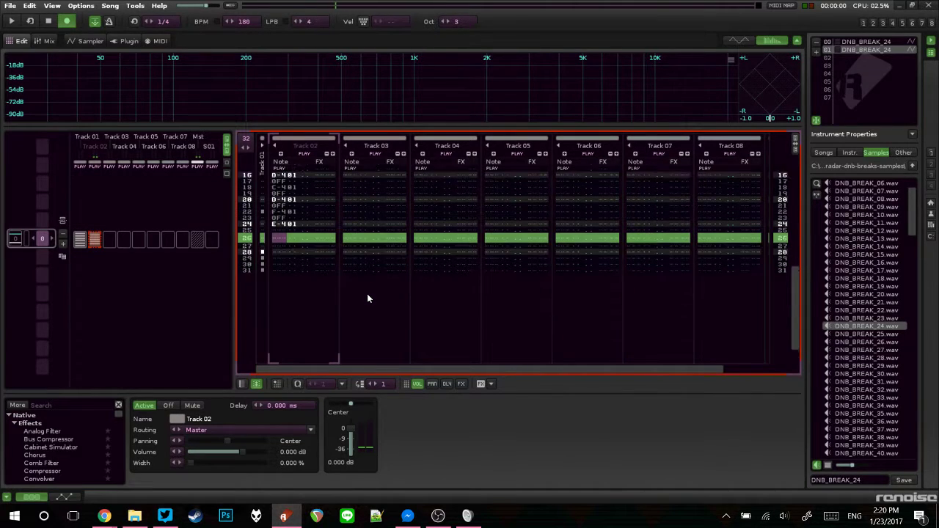
Step: Enter E-4 at line 26 and D#4 at lines 28 to 31 of Track 02, and play the pattern
{"action": "key", "text": "e"}
{"action": "key", "text": "Down"}
{"action": "key", "text": "e"}
{"action": "key", "text": "e"}
{"action": "key", "text": "Up"}
{"action": "key", "text": "space"}
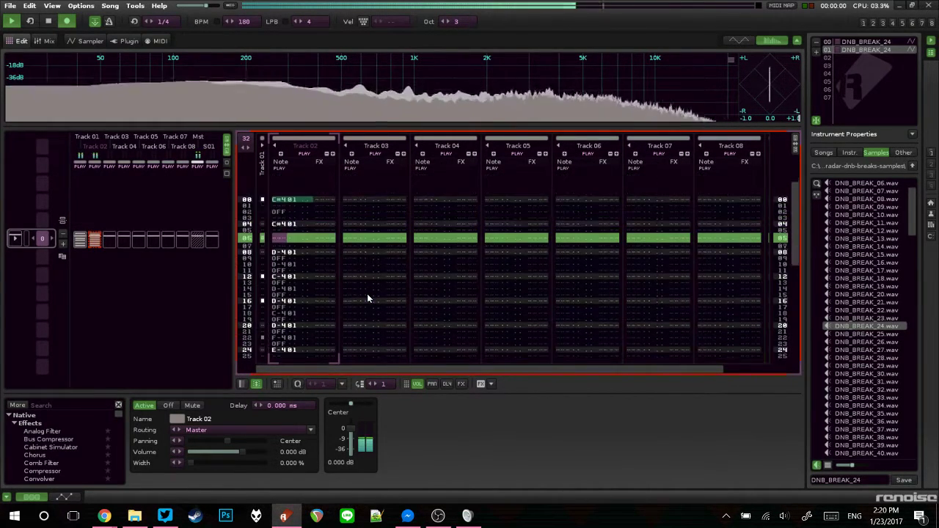
{"action": "key", "text": "space"}
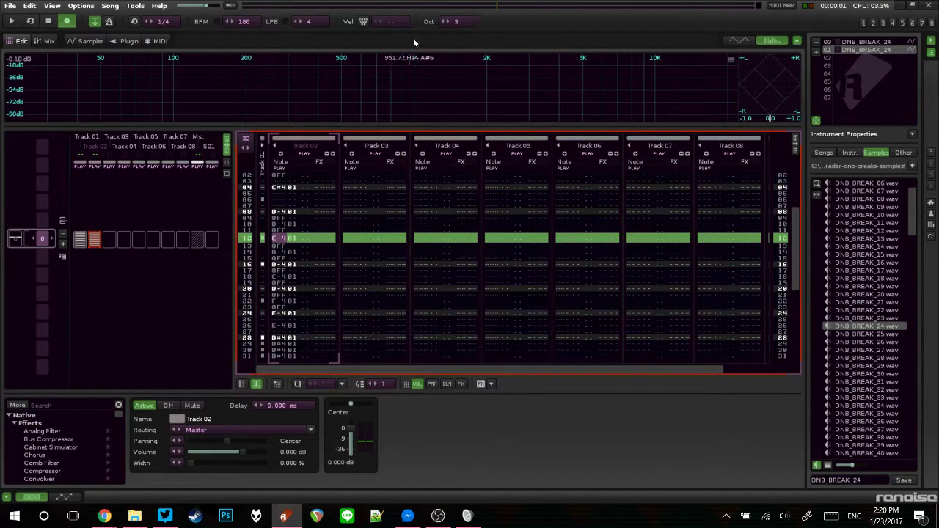
Step: Turn off Track 01 and play the pattern to hear Track 02 on its own, with Track 01 collapsed
{"action": "left_click", "coordinate": [263, 147]}
{"action": "left_click", "coordinate": [264, 146]}
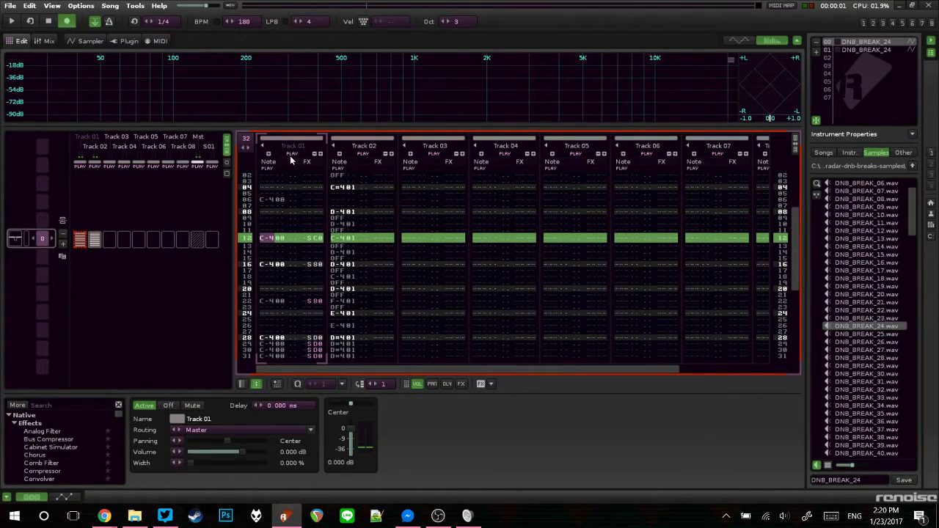
{"action": "left_click", "coordinate": [289, 156]}
{"action": "key", "text": "space"}
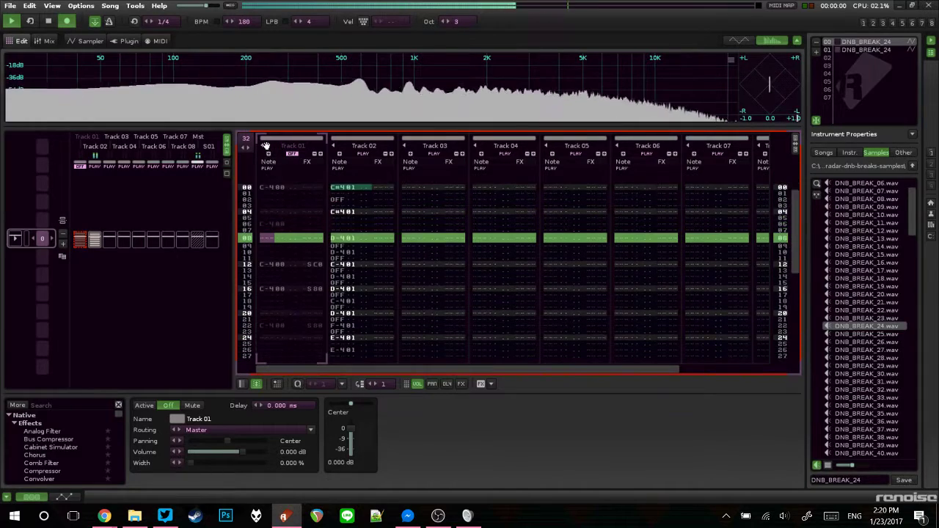
{"action": "left_click", "coordinate": [263, 146]}
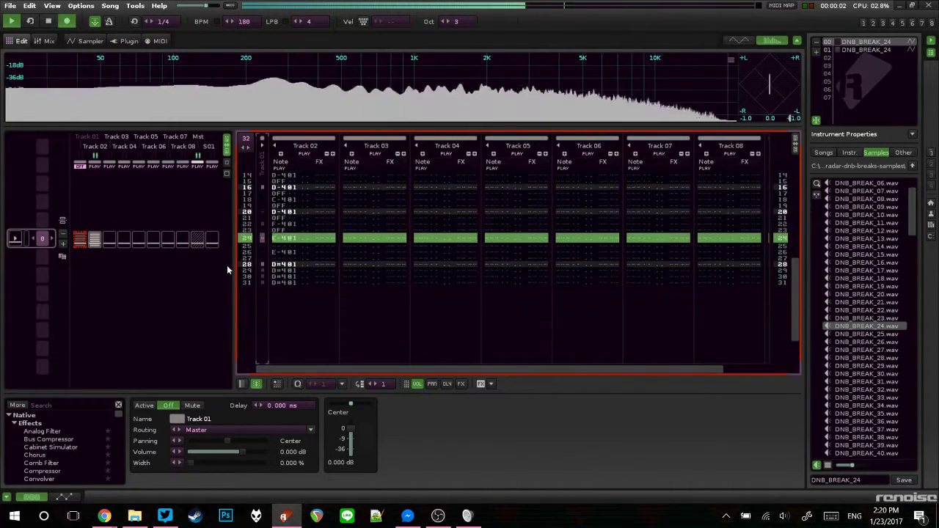
{"action": "key", "text": "space"}
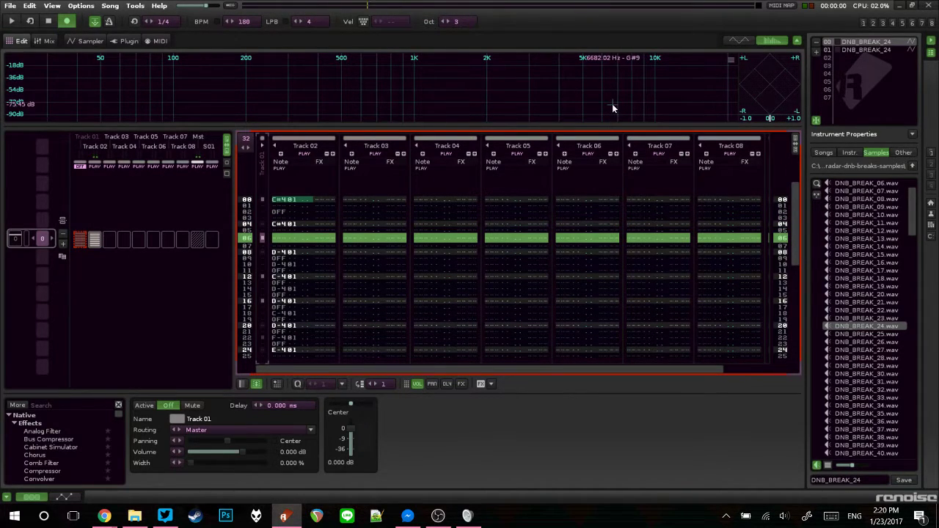
Step: Look through the pattern effect commands, including the track commands for sample offset and backwards playback
{"action": "left_click", "coordinate": [94, 40]}
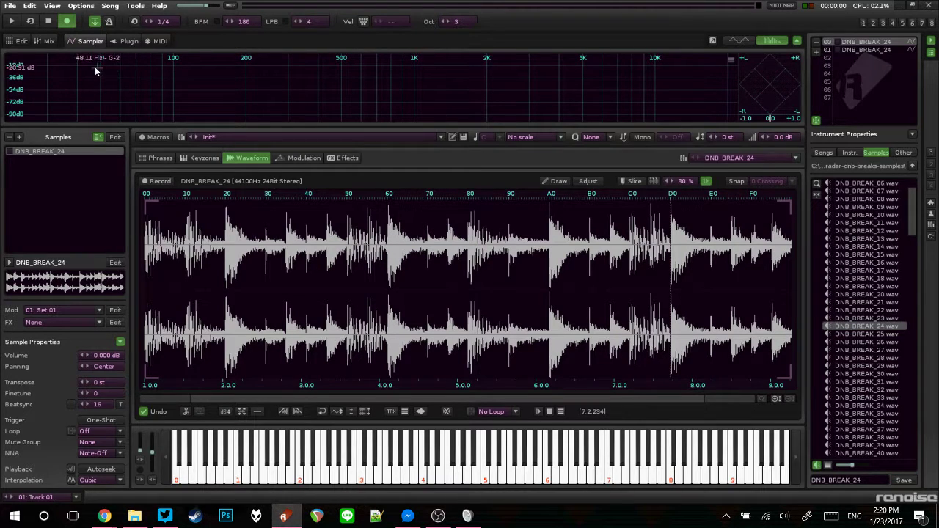
{"action": "left_click", "coordinate": [34, 42]}
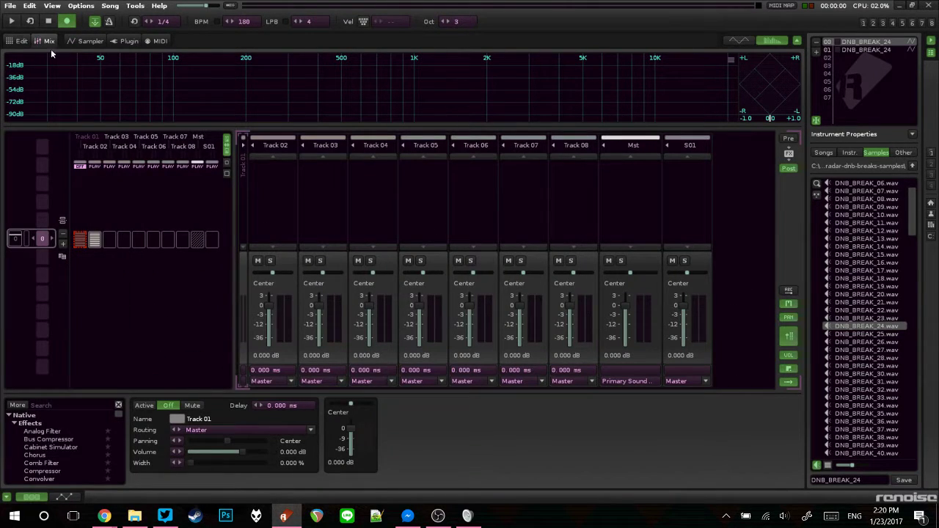
{"action": "left_click", "coordinate": [10, 41]}
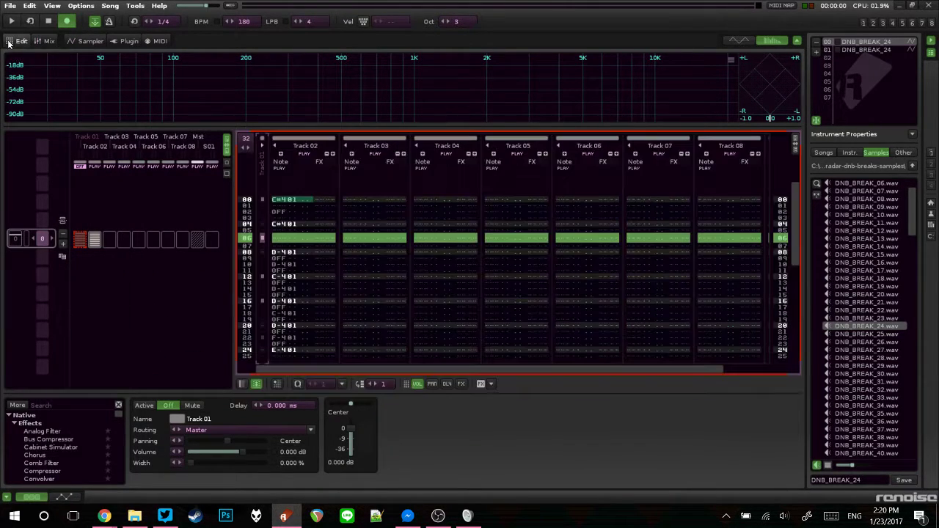
{"action": "left_click", "coordinate": [489, 385]}
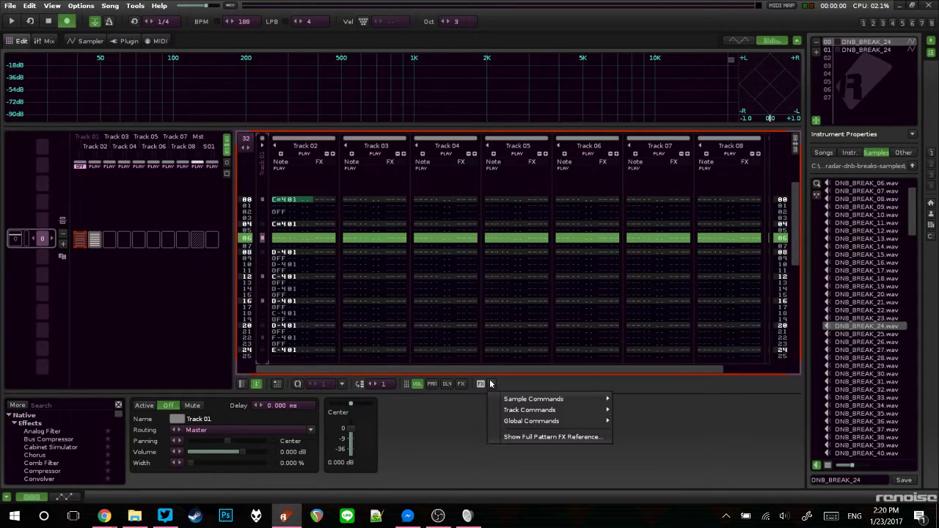
{"action": "mouse_move", "coordinate": [511, 400]}
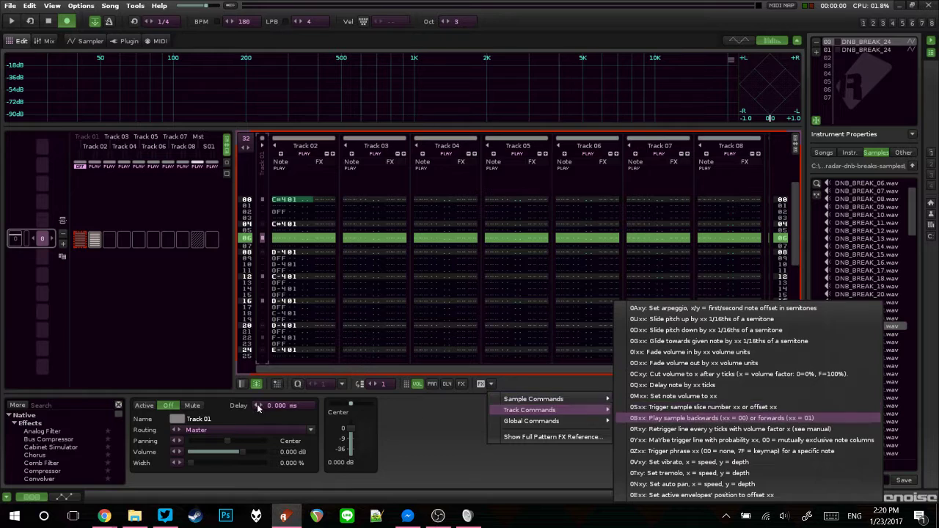
{"action": "left_click", "coordinate": [390, 425]}
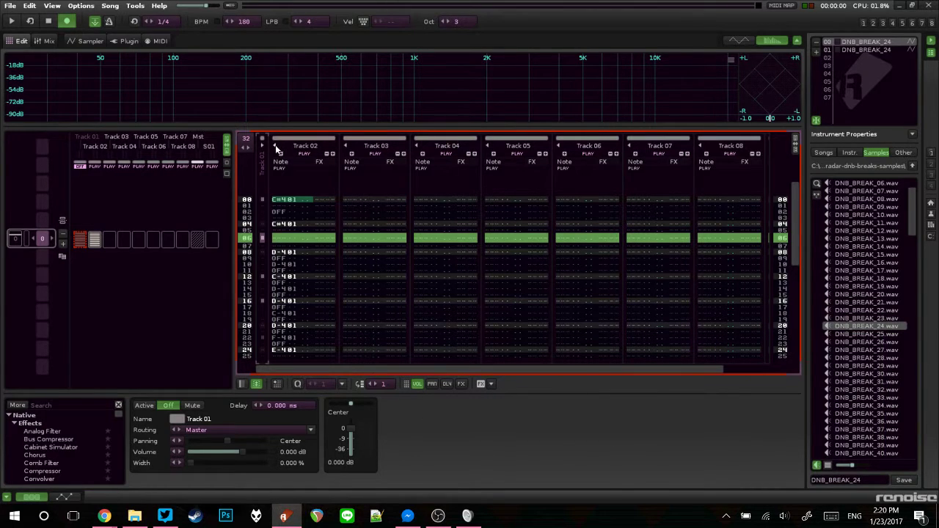
Step: Turn Track 01 back on and expand it, turn off and collapse Track 02, and place the edit cursor in Track 01
{"action": "left_click", "coordinate": [276, 147]}
{"action": "left_click", "coordinate": [262, 147]}
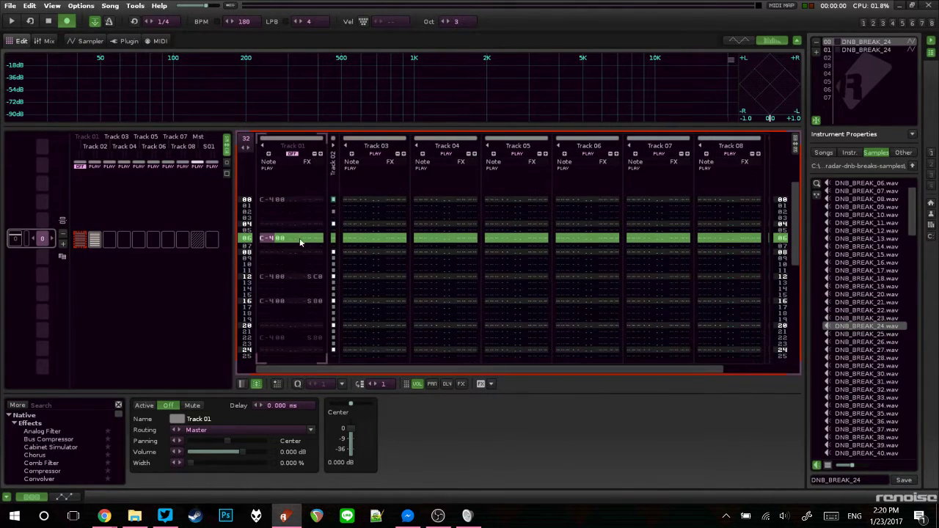
{"action": "left_click", "coordinate": [291, 154]}
{"action": "left_click", "coordinate": [332, 147]}
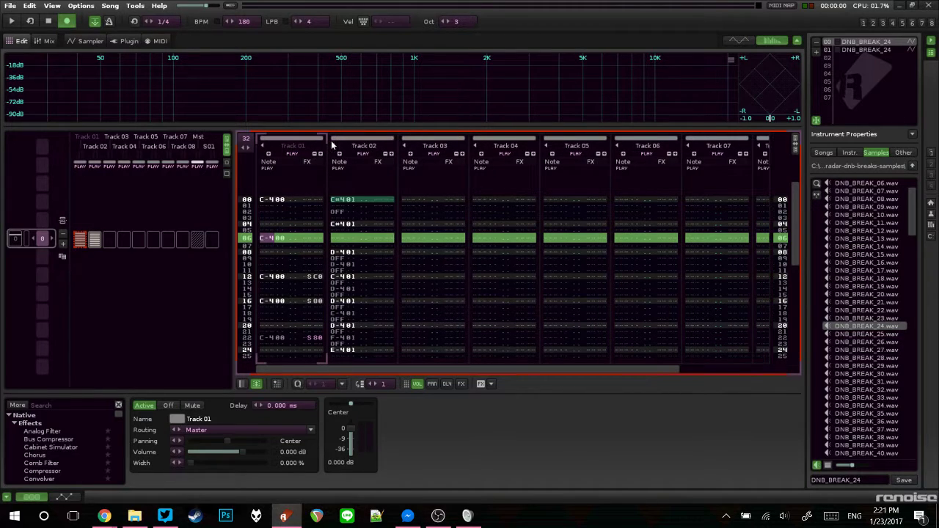
{"action": "left_click", "coordinate": [361, 154]}
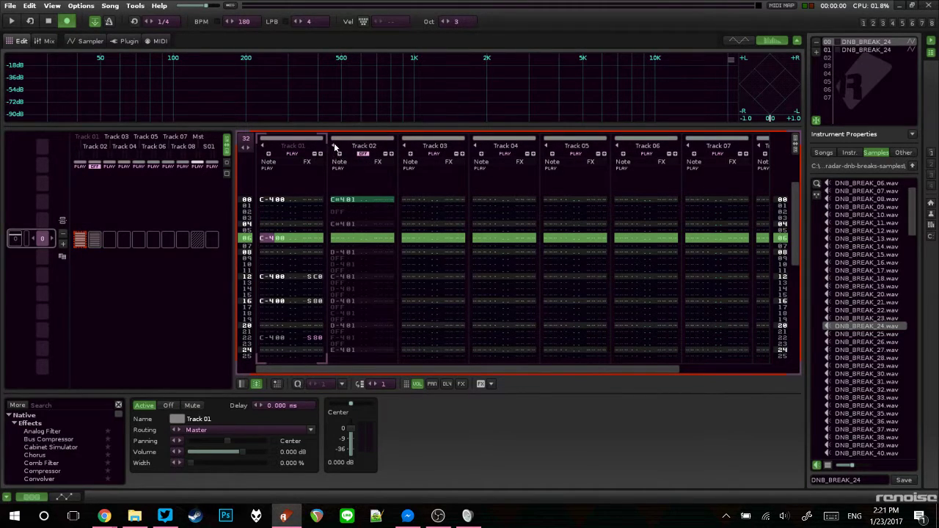
{"action": "left_click", "coordinate": [333, 147]}
{"action": "left_click", "coordinate": [284, 229]}
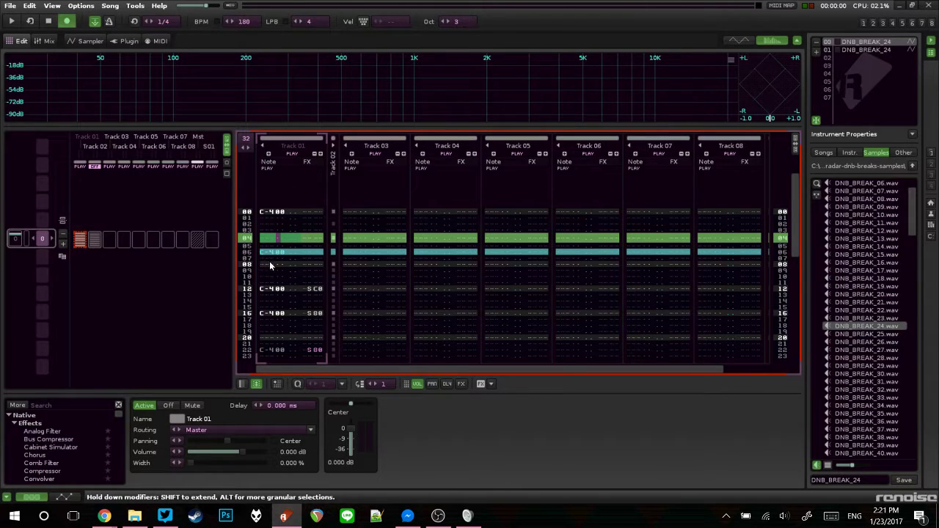
Step: Audition the DNB_BREAK_24 sample in the Sampler from its start and from the hit at offset 20
{"action": "left_click", "coordinate": [91, 42]}
{"action": "key", "text": "q"}
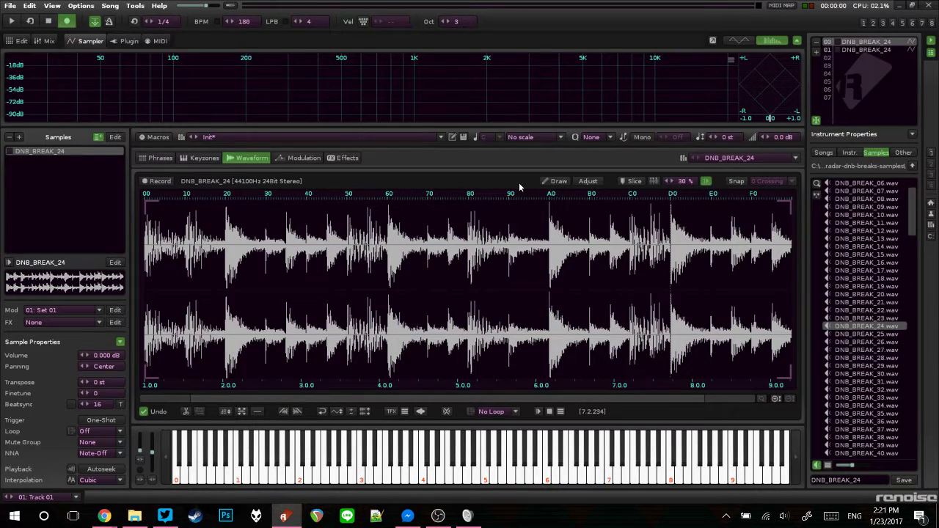
{"action": "left_click", "coordinate": [190, 250]}
{"action": "left_click", "coordinate": [223, 247]}
{"action": "left_click", "coordinate": [225, 248]}
{"action": "key", "text": "Return"}
{"action": "key", "text": "Return"}
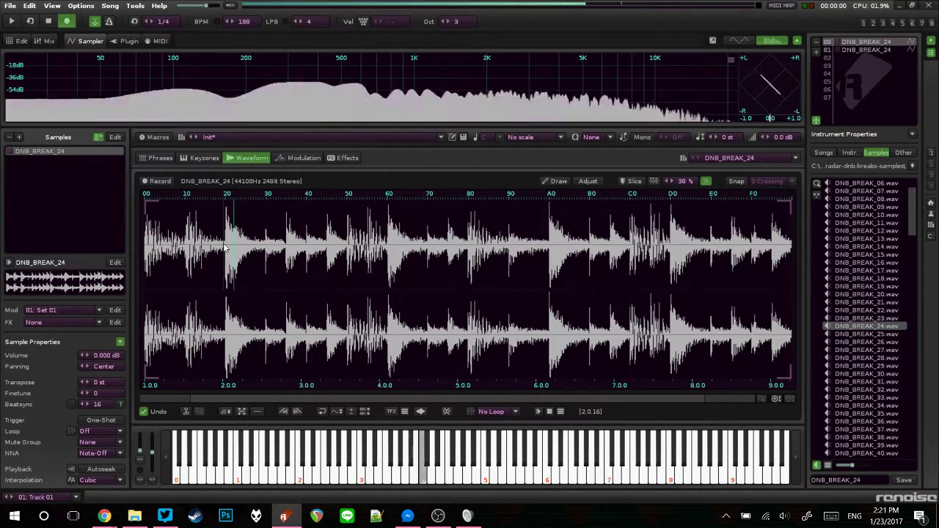
{"action": "left_click", "coordinate": [226, 303]}
{"action": "key", "text": "Return"}
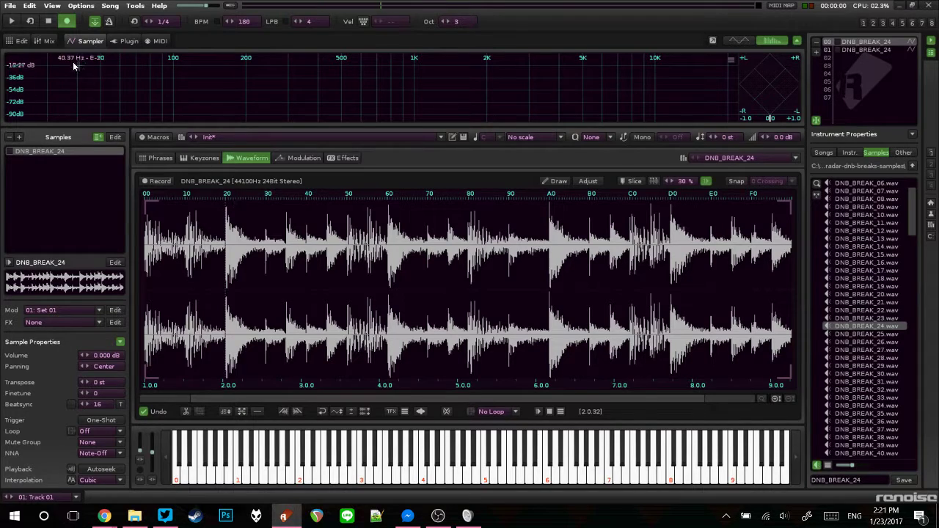
Step: Collapse Track 01, enter C-4 with instrument 00 and sample offset effect S20 at line 00 of Track 03, and play it
{"action": "left_click", "coordinate": [20, 41]}
{"action": "scroll", "coordinate": [308, 215], "scroll_direction": "down", "scroll_amount": 2}
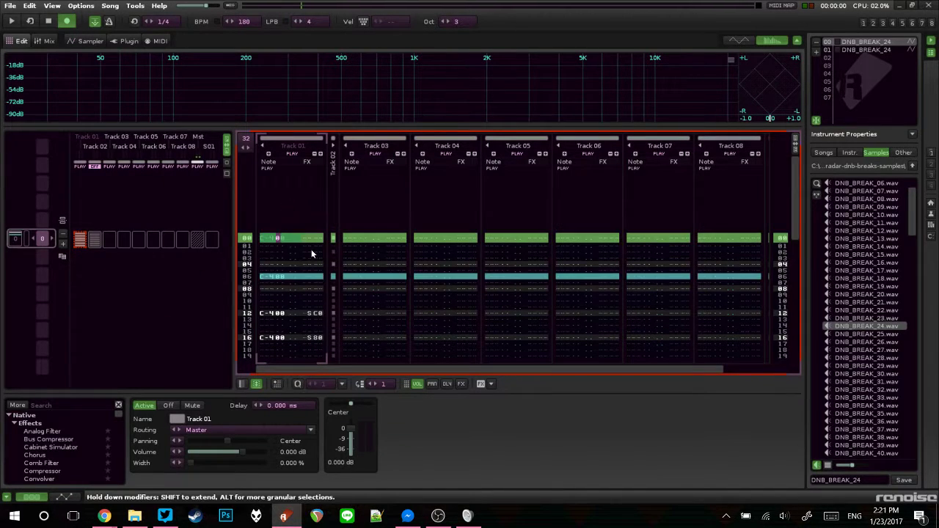
{"action": "scroll", "coordinate": [389, 190], "scroll_direction": "up", "scroll_amount": 4}
{"action": "left_click", "coordinate": [347, 224]}
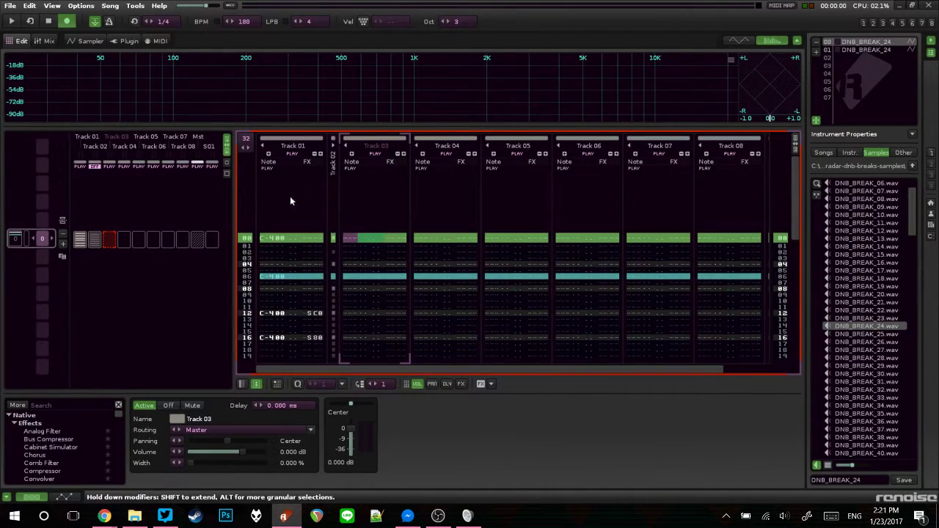
{"action": "left_click", "coordinate": [265, 147]}
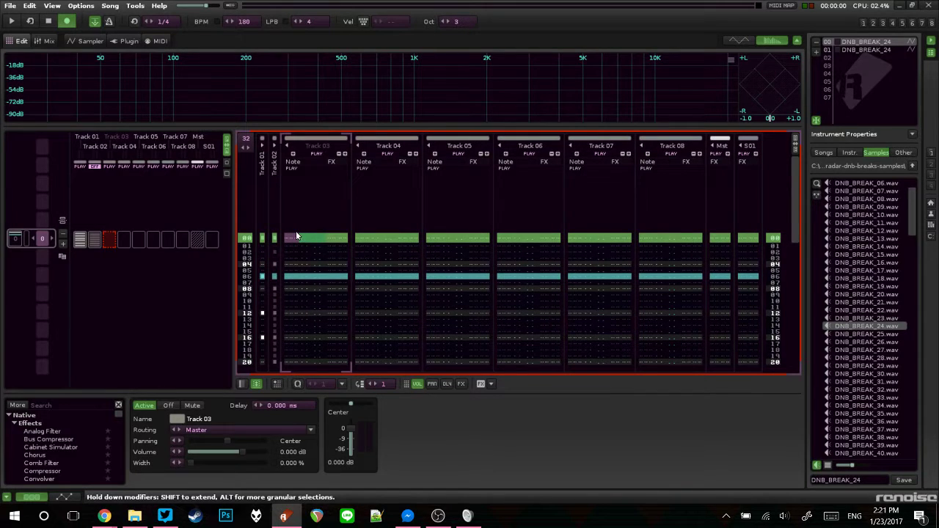
{"action": "key", "text": "q"}
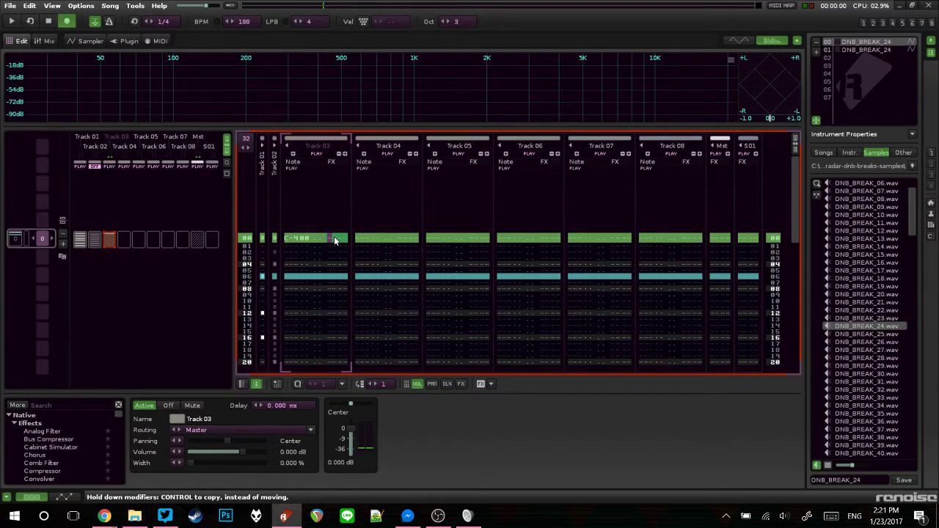
{"action": "left_click", "coordinate": [334, 240]}
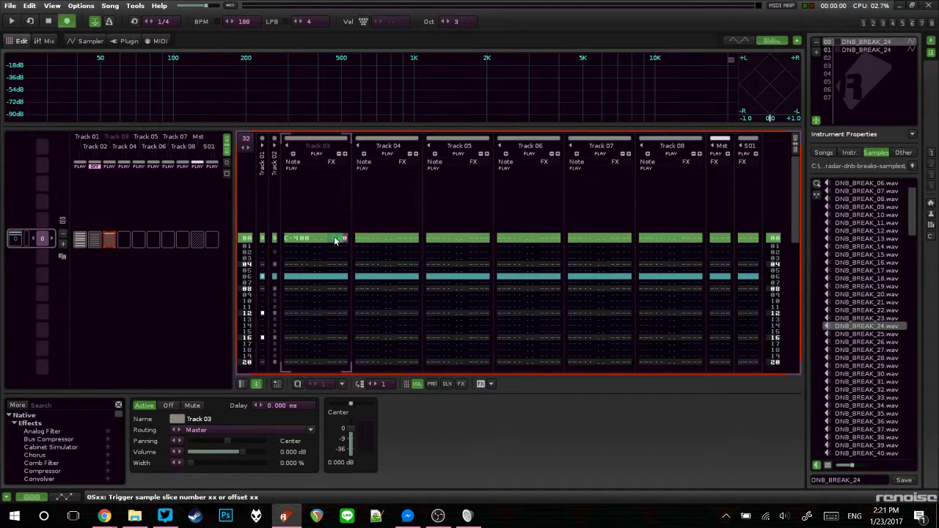
{"action": "scroll", "coordinate": [334, 241], "scroll_direction": "down", "scroll_amount": 1}
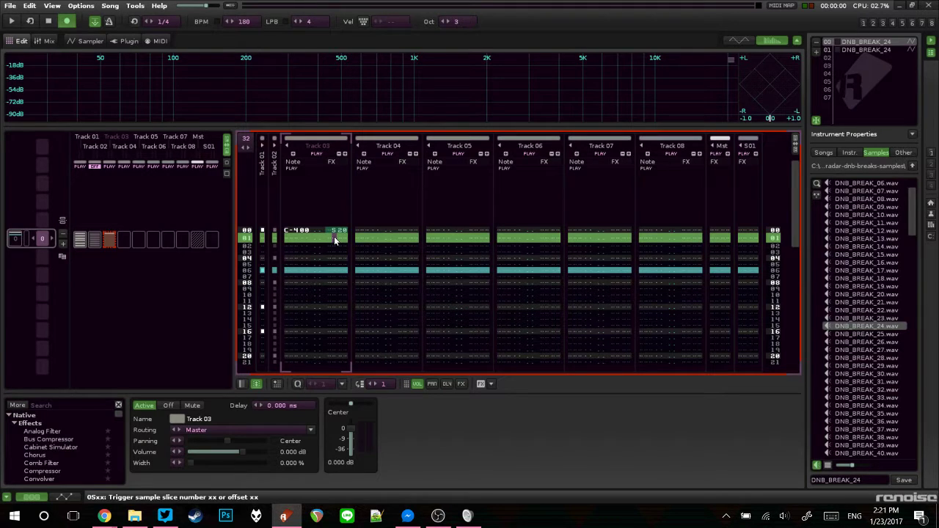
{"action": "key", "text": "space"}
{"action": "key", "text": "space"}
{"action": "scroll", "coordinate": [334, 236], "scroll_direction": "up", "scroll_amount": 2}
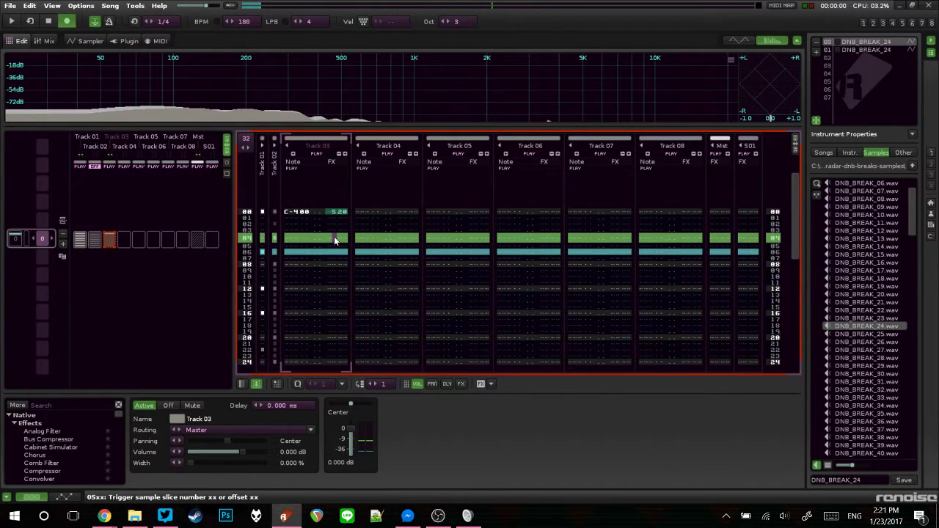
{"action": "key", "text": "Up"}
{"action": "key", "text": "Up"}
{"action": "key", "text": "Down"}
{"action": "key", "text": "Up"}
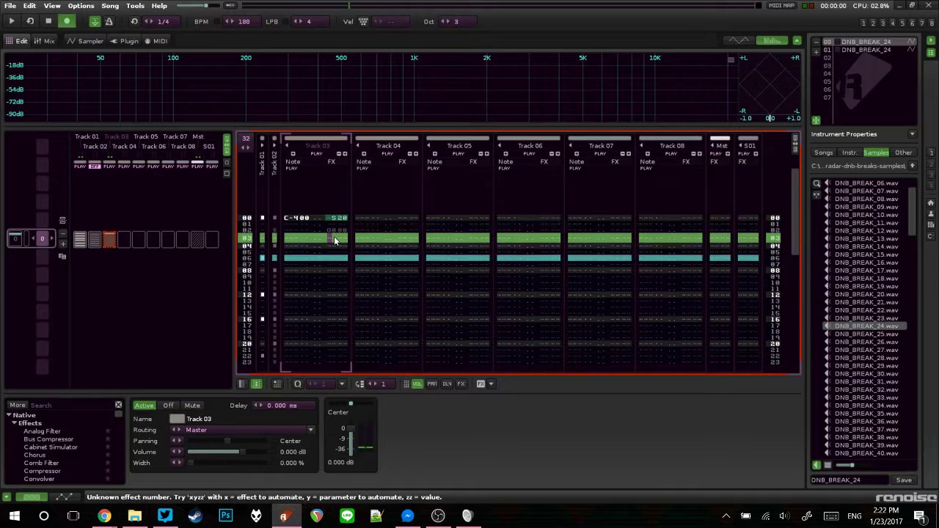
{"action": "key", "text": "Down"}
{"action": "type", "text": "weqwewew"}
{"action": "key", "text": "Up"}
{"action": "key", "text": "Up"}
{"action": "key", "text": "Up"}
{"action": "key", "text": "Up"}
{"action": "key", "text": "Up"}
{"action": "key", "text": "Up"}
{"action": "key", "text": "Up"}
{"action": "key", "text": "Up"}
{"action": "scroll", "coordinate": [334, 240], "scroll_direction": "down", "scroll_amount": 9}
{"action": "scroll", "coordinate": [335, 241], "scroll_direction": "up", "scroll_amount": 9}
{"action": "double_click", "coordinate": [334, 240]}
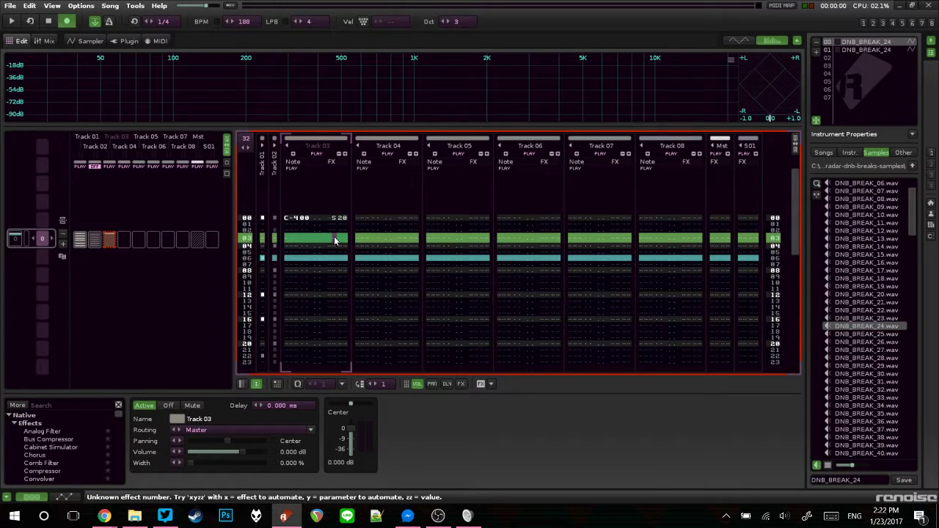
{"action": "type", "text": "0"}
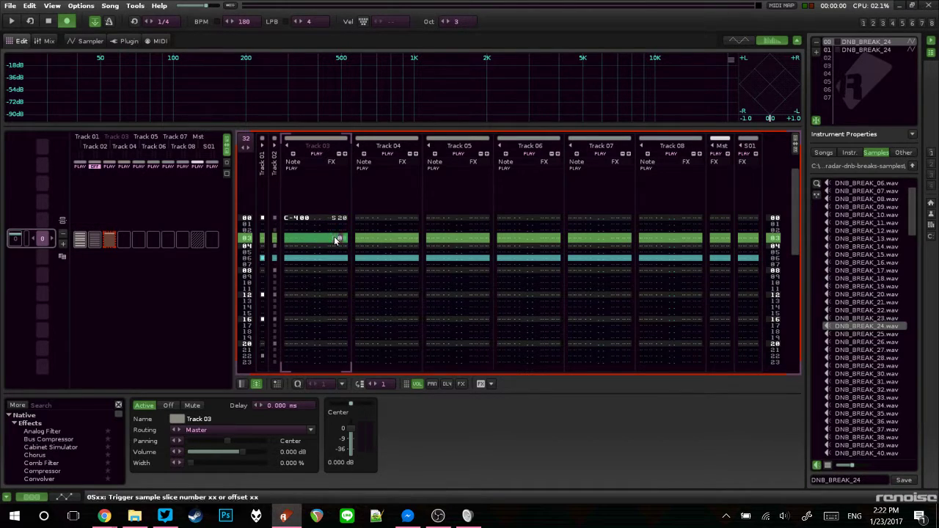
{"action": "type", "text": "S"}
{"action": "key", "text": "Delete"}
Step: Play the pattern, and audition the DNB_BREAK_24 sample from its start in the Sampler for comparison
{"action": "key", "text": "space"}
{"action": "key", "text": "space"}
{"action": "key", "text": "space"}
{"action": "key", "text": "space"}
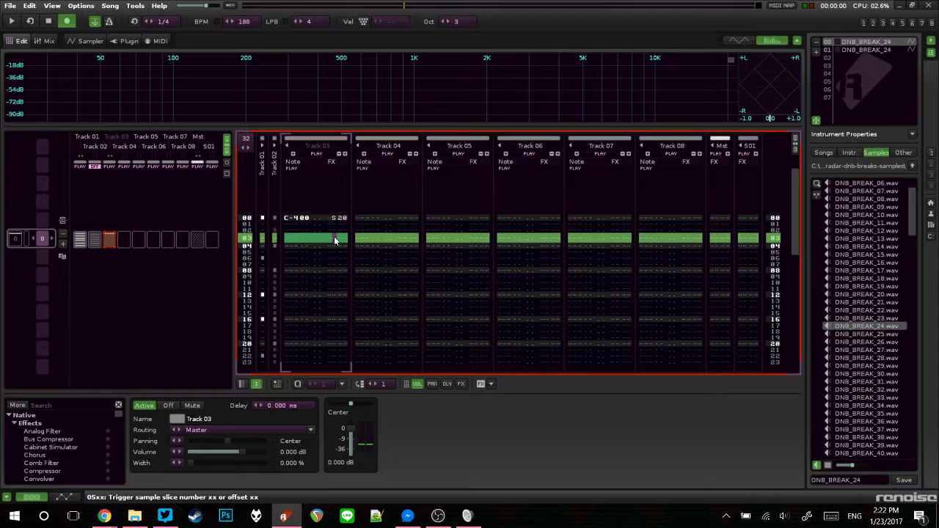
{"action": "left_click", "coordinate": [91, 41]}
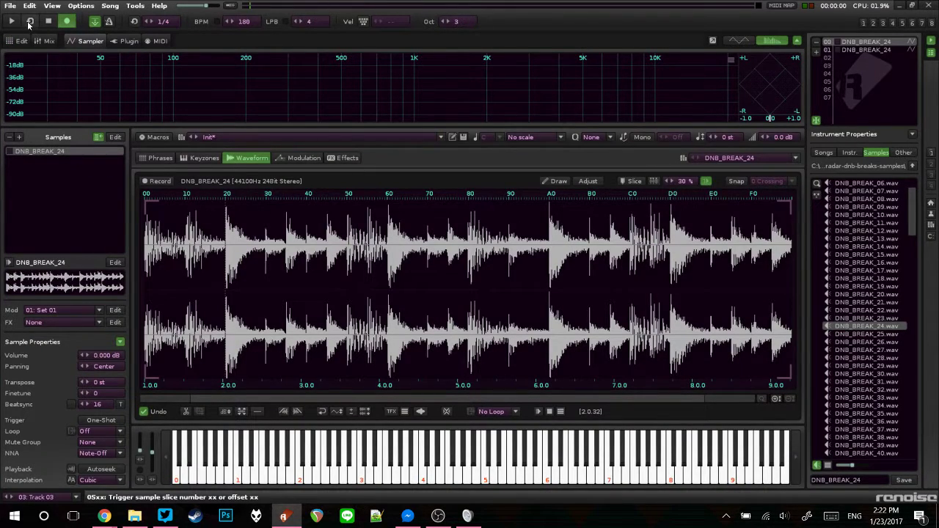
{"action": "key", "text": "q"}
{"action": "key", "text": "q"}
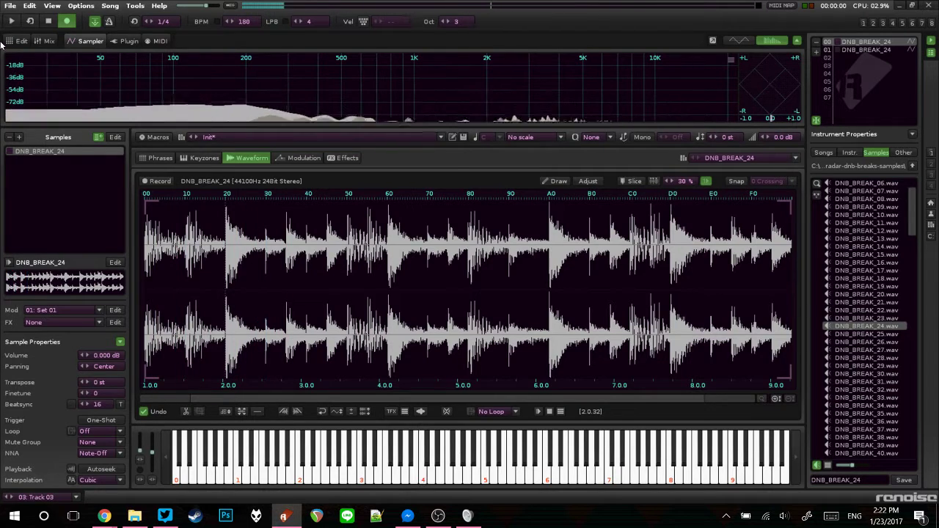
Step: Expand and turn off Track 01 in the pattern editor, and place the edit cursor at line 02 of Track 03
{"action": "left_click", "coordinate": [21, 42]}
{"action": "left_click", "coordinate": [263, 149]}
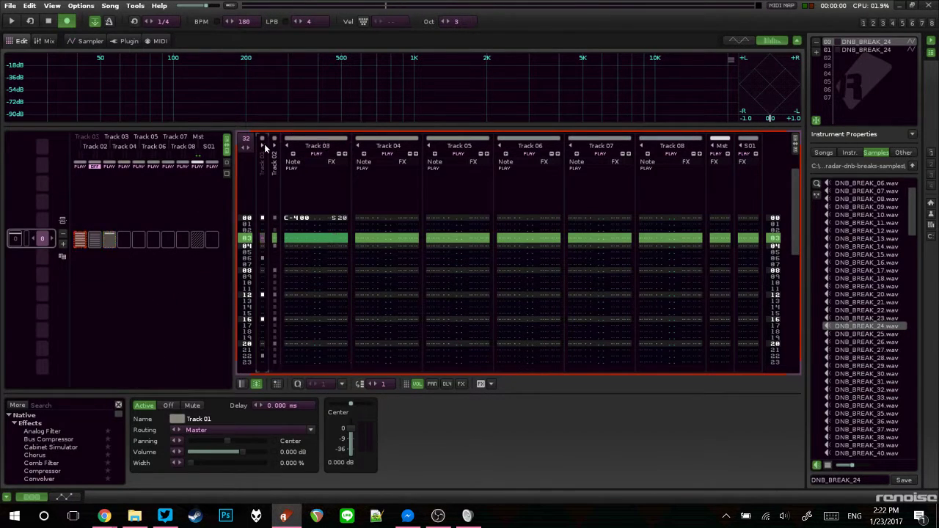
{"action": "double_click", "coordinate": [262, 149]}
{"action": "left_click", "coordinate": [290, 153]}
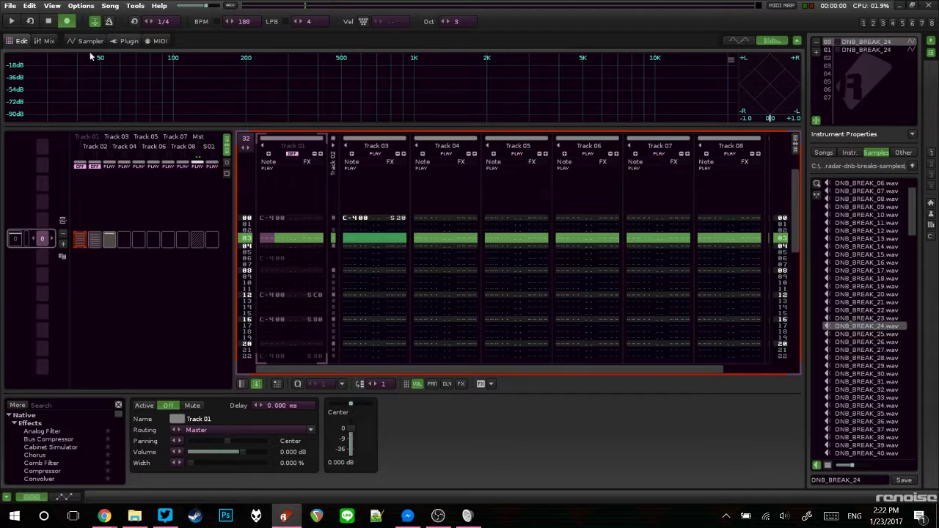
{"action": "left_click", "coordinate": [356, 235]}
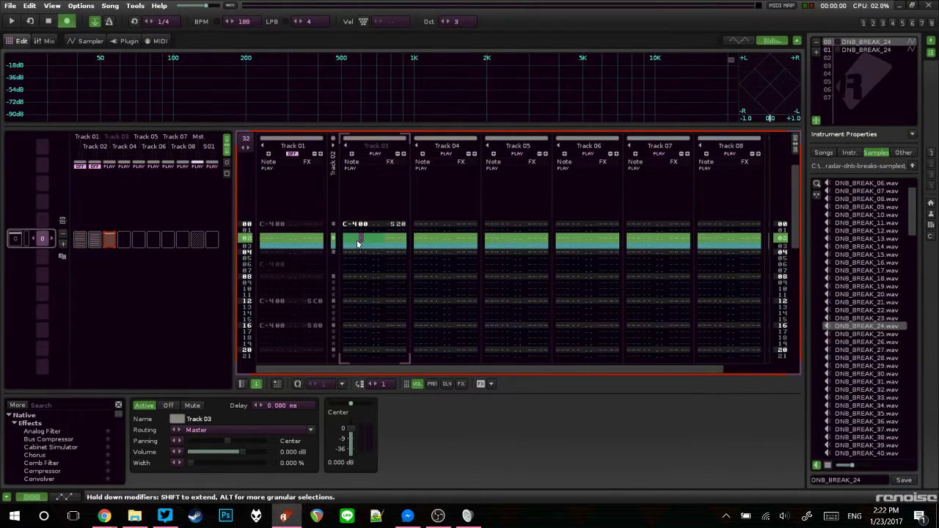
Step: Collapse Track 01, enter C-4 with instrument 00 and sample offset S20 at line 04 of Track 03, and play the pattern
{"action": "left_click", "coordinate": [264, 147]}
{"action": "key", "text": "q"}
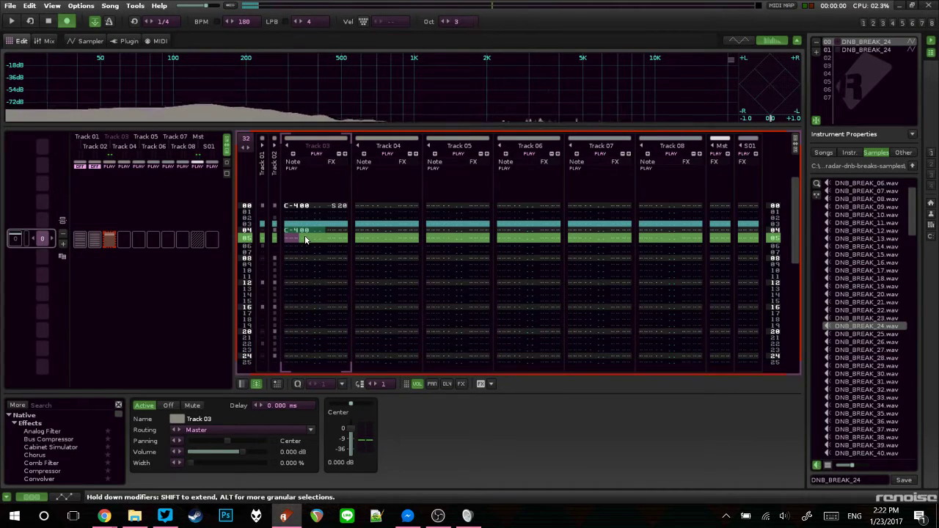
{"action": "key", "text": "Up"}
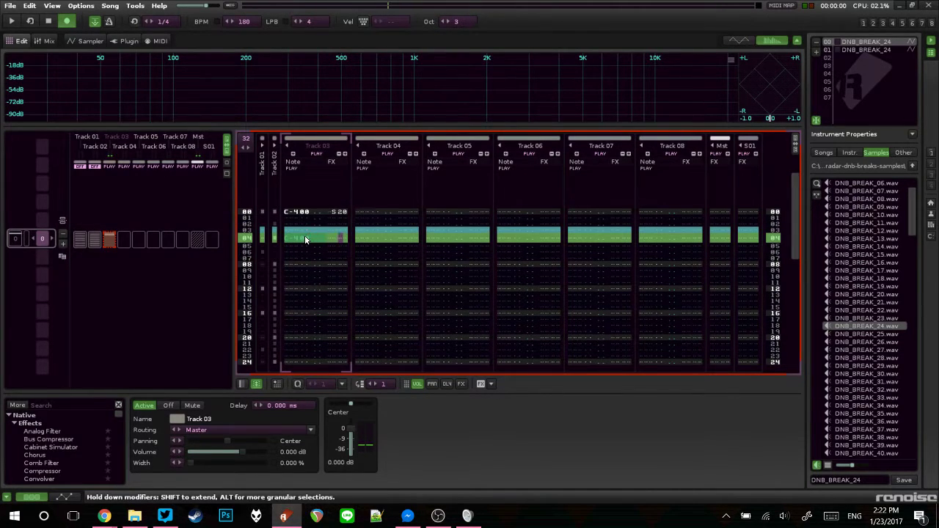
{"action": "type", "text": "s20"}
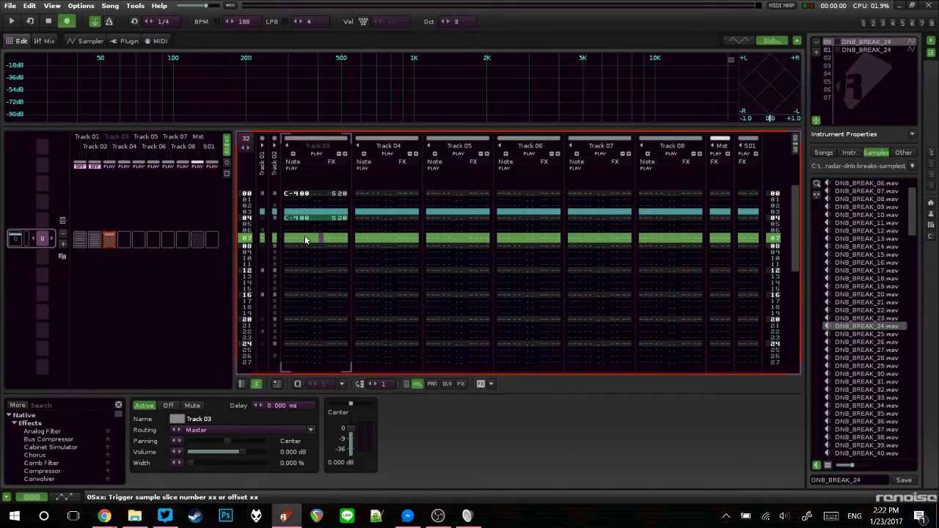
{"action": "key", "text": "space"}
{"action": "key", "text": "space"}
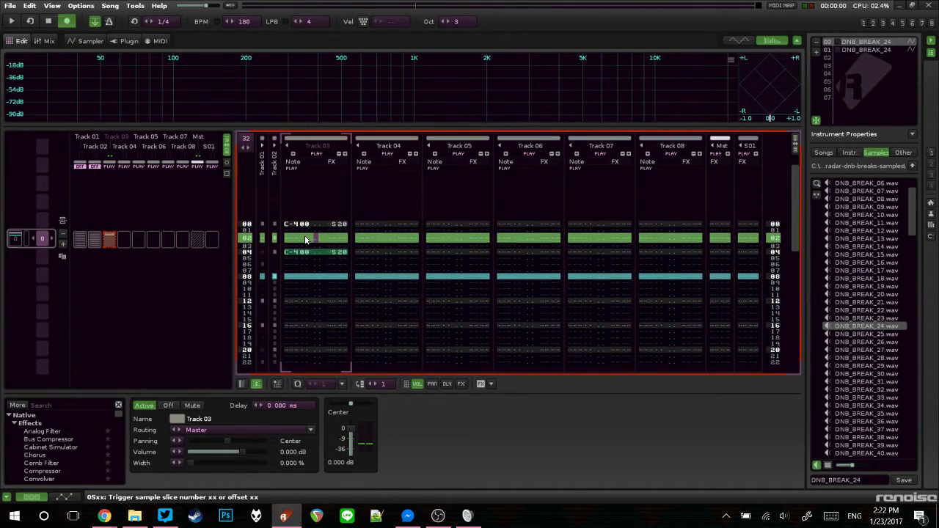
Step: Shift the Track 03 note at line 04 down two lines to line 06 and play the pattern
{"action": "key", "text": "Insert"}
{"action": "key", "text": "Insert"}
{"action": "key", "text": "space"}
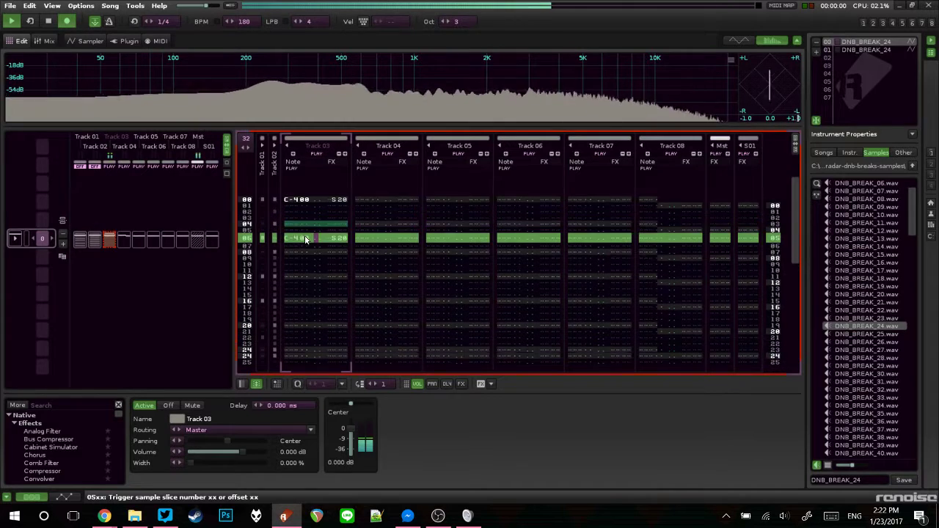
Step: Enter C-4 with instrument 00 at line 10 of Track 03, play it, and give it sample offset effect SA0
{"action": "key", "text": "q"}
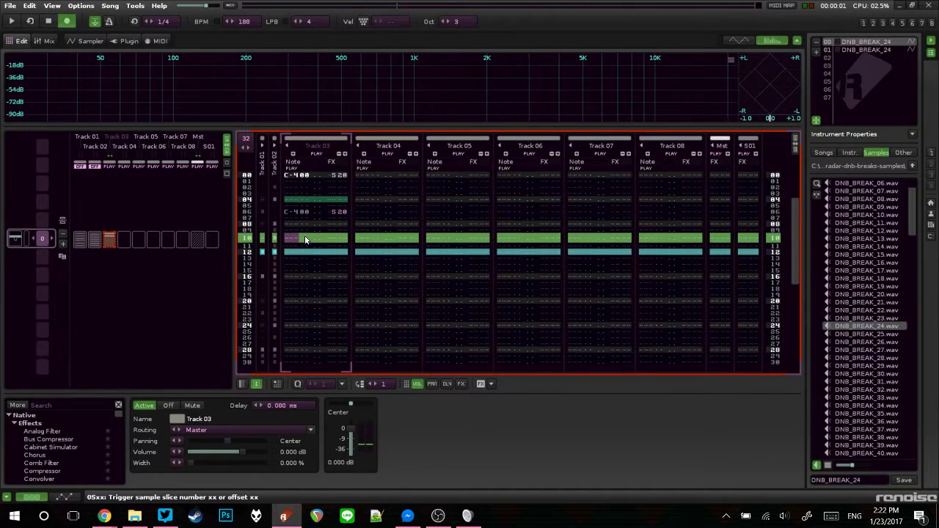
{"action": "key", "text": "space"}
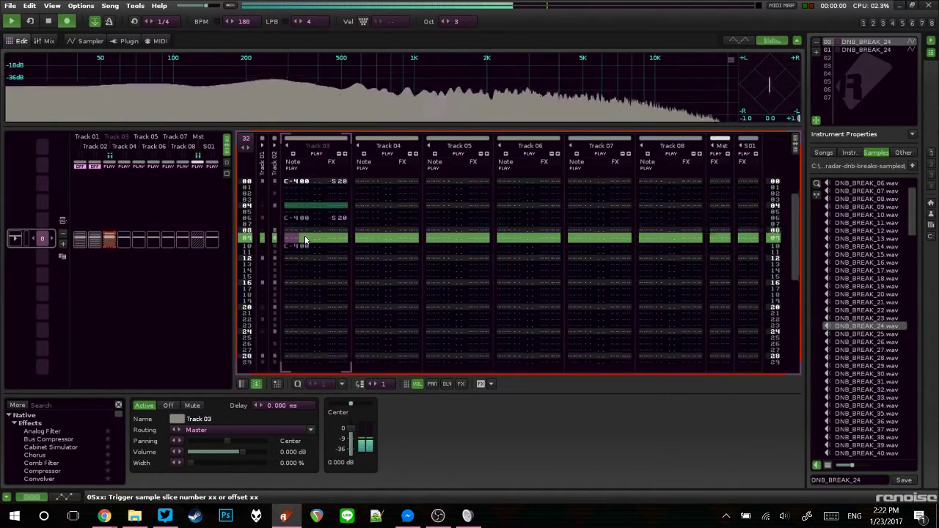
{"action": "key", "text": "space"}
{"action": "key", "text": "Return"}
{"action": "key", "text": "Right"}
{"action": "key", "text": "Right"}
{"action": "key", "text": "Right"}
{"action": "key", "text": "Right"}
{"action": "key", "text": "Right"}
{"action": "key", "text": "Right"}
{"action": "type", "text": "sa0"}
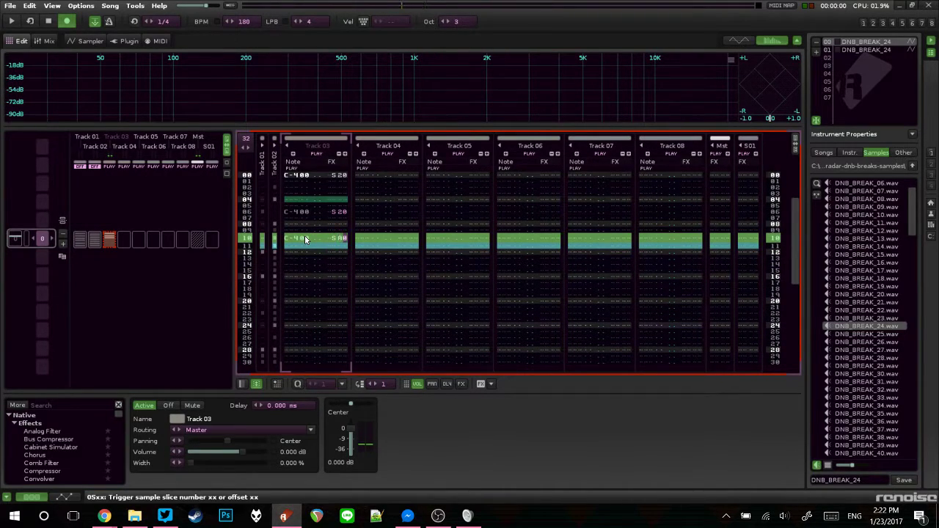
Step: Duplicate the line 10 note with offset SA0 at line 11 of Track 03 and play the pattern
{"action": "key", "text": "Up"}
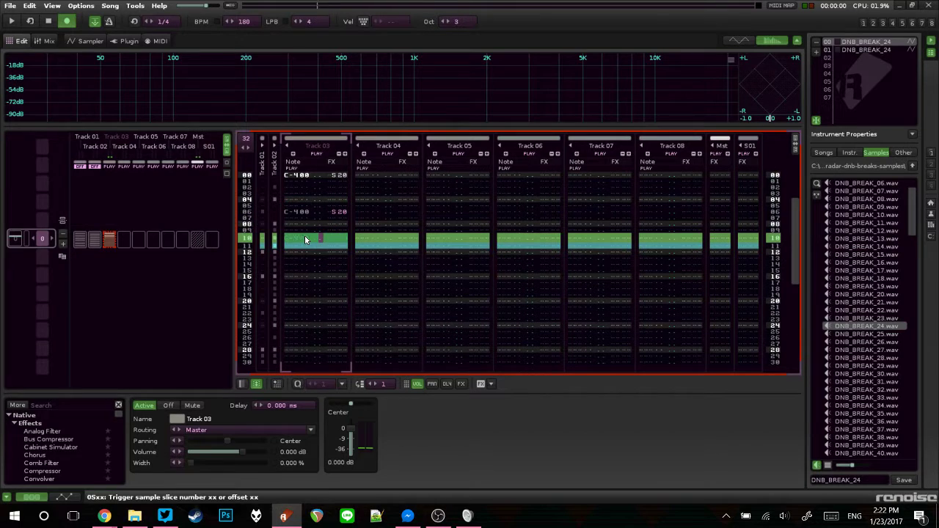
{"action": "key", "text": "space"}
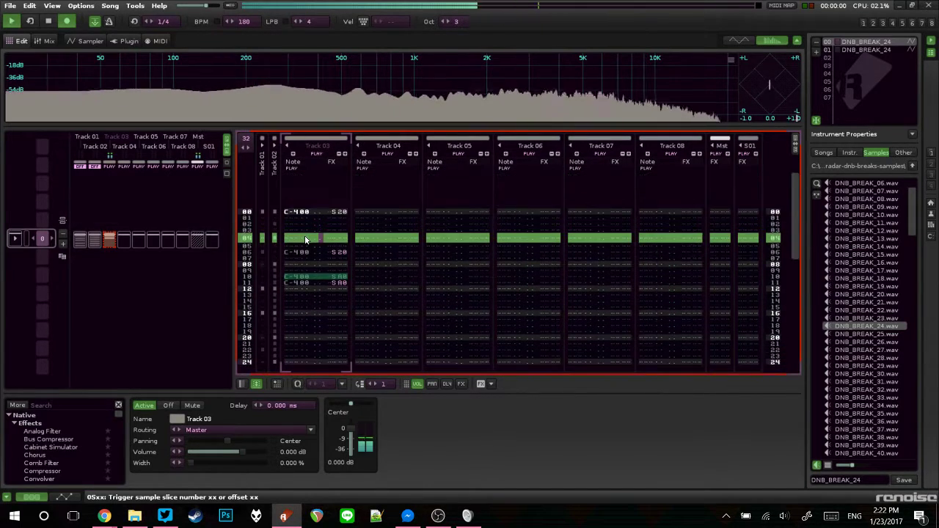
{"action": "key", "text": "space"}
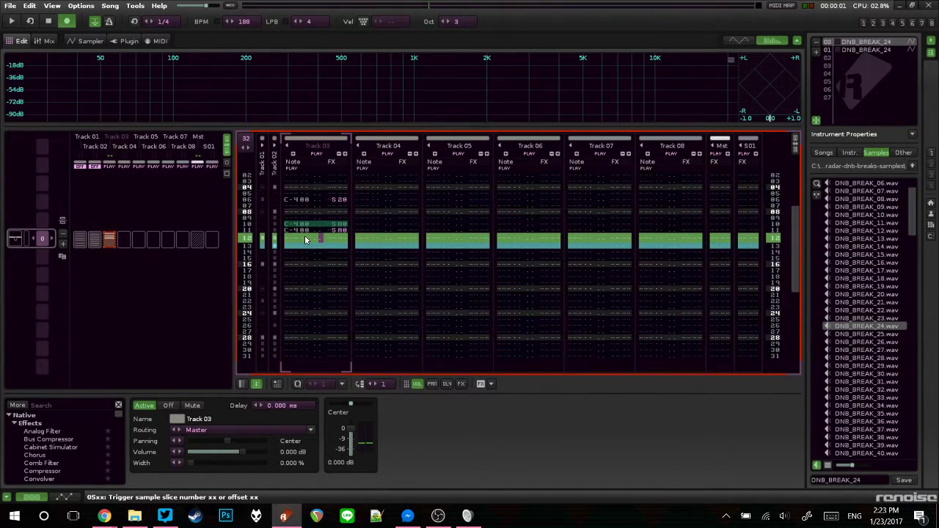
Step: Enter C-4 with instrument 00 and sample offset SC0 at line 12 of Track 03 and play the pattern
{"action": "type", "text": "q"}
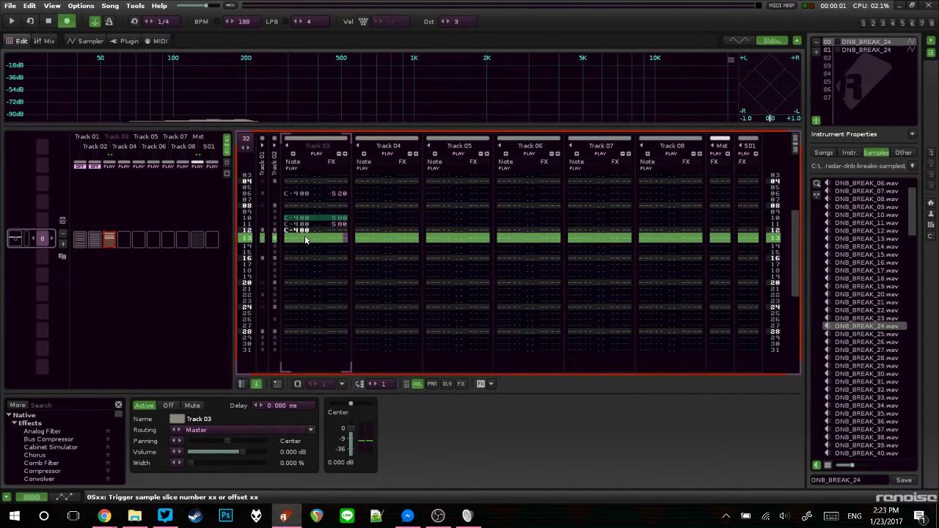
{"action": "type", "text": "sc0"}
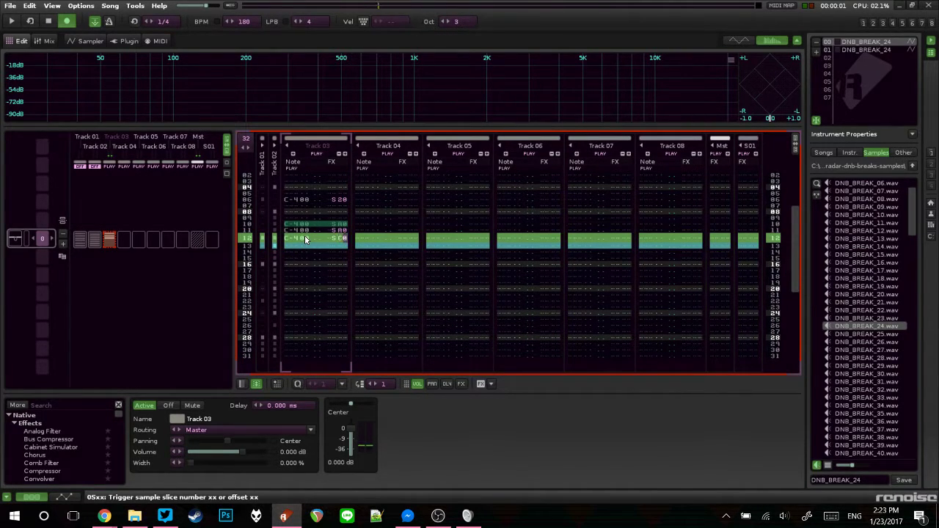
{"action": "type", "text": "c"}
{"action": "key", "text": "Right"}
{"action": "key", "text": "Up"}
{"action": "type", "text": "00"}
{"action": "key", "text": "Up"}
{"action": "key", "text": "Left"}
{"action": "type", "text": "c"}
{"action": "key", "text": "space"}
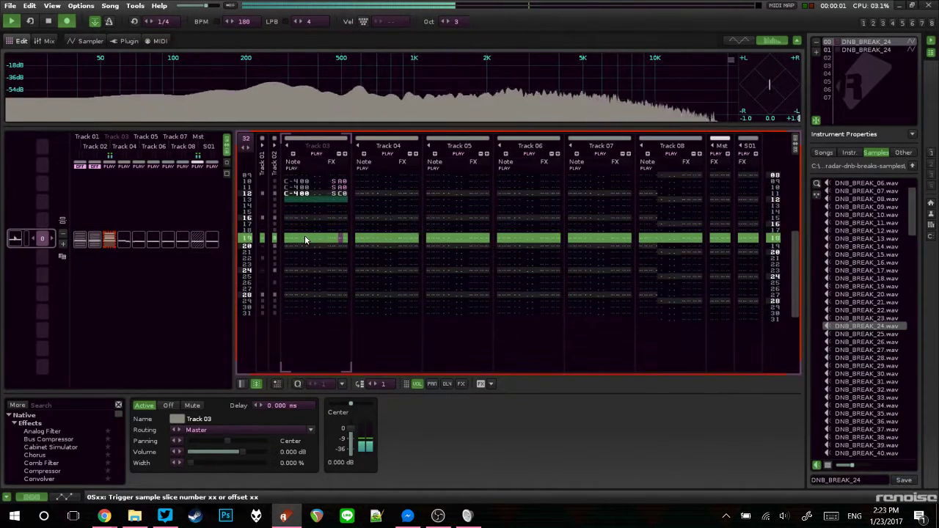
{"action": "key", "text": "space"}
Step: Return the edit cursor to line 03 and show Track 01 and Track 03 expanded, with Track 02 kept collapsed
{"action": "key", "text": "Up"}
{"action": "key", "text": "Up"}
{"action": "key", "text": "Up"}
{"action": "key", "text": "Up"}
{"action": "key", "text": "Up"}
{"action": "key", "text": "Up"}
{"action": "key", "text": "Up"}
{"action": "key", "text": "Up"}
{"action": "key", "text": "Up"}
{"action": "key", "text": "Up"}
{"action": "key", "text": "Up"}
{"action": "key", "text": "Up"}
{"action": "key", "text": "Up"}
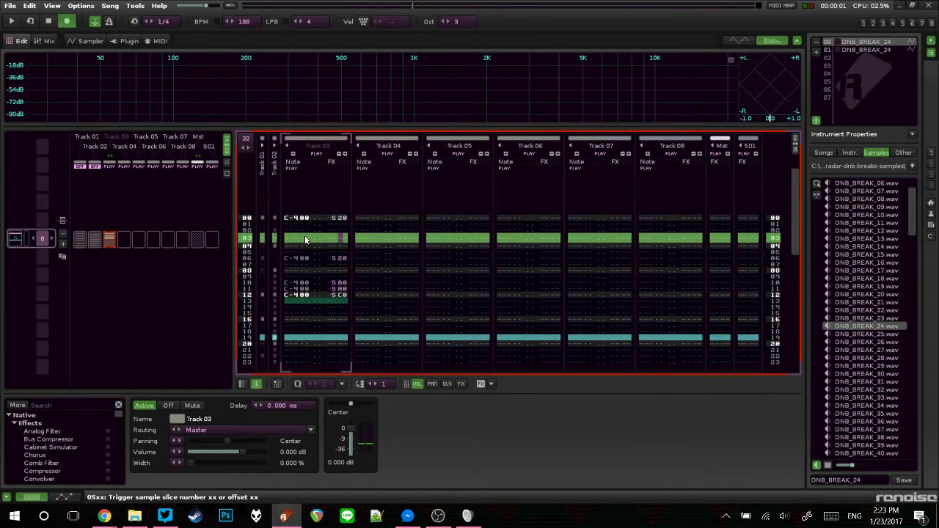
{"action": "left_click", "coordinate": [286, 147]}
{"action": "left_click", "coordinate": [261, 146]}
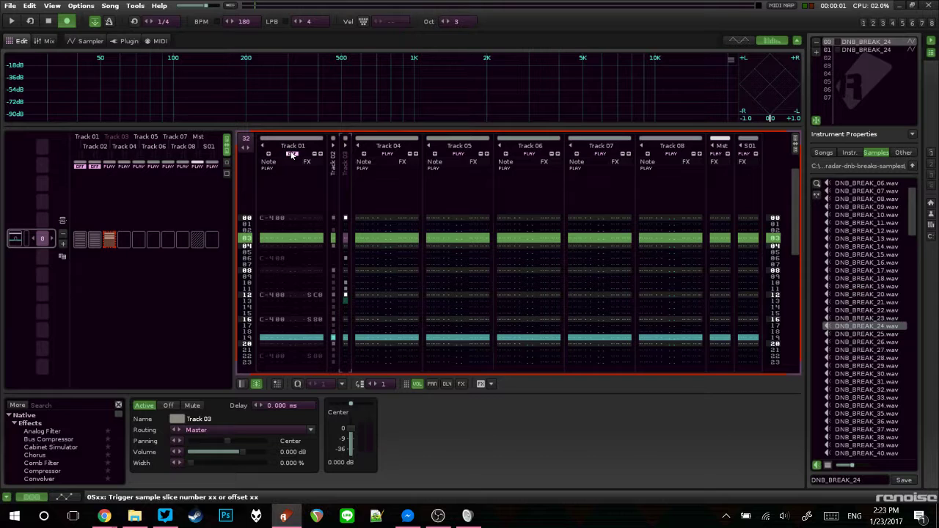
{"action": "double_click", "coordinate": [347, 149]}
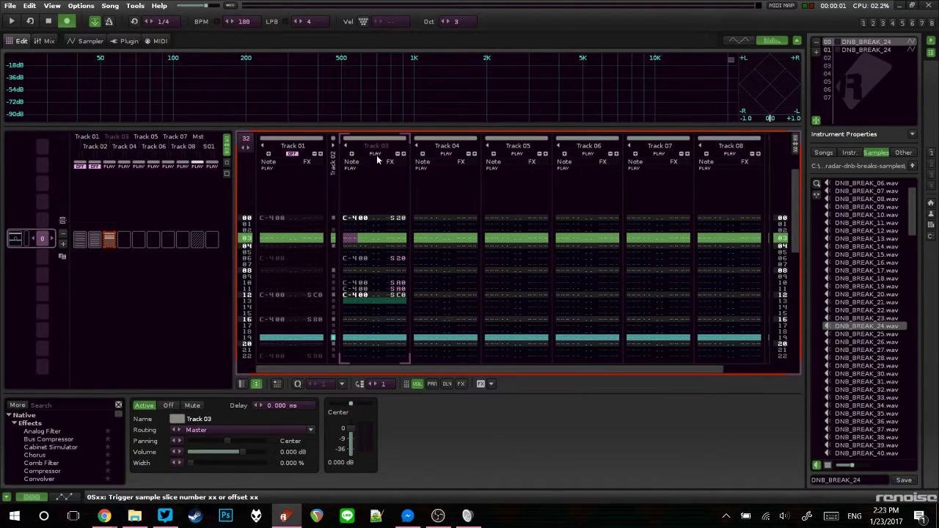
Step: Turn Track 03 off and Track 01 on, and play the pattern to hear Track 01
{"action": "left_click", "coordinate": [377, 153]}
{"action": "left_click", "coordinate": [291, 154]}
{"action": "key", "text": "space"}
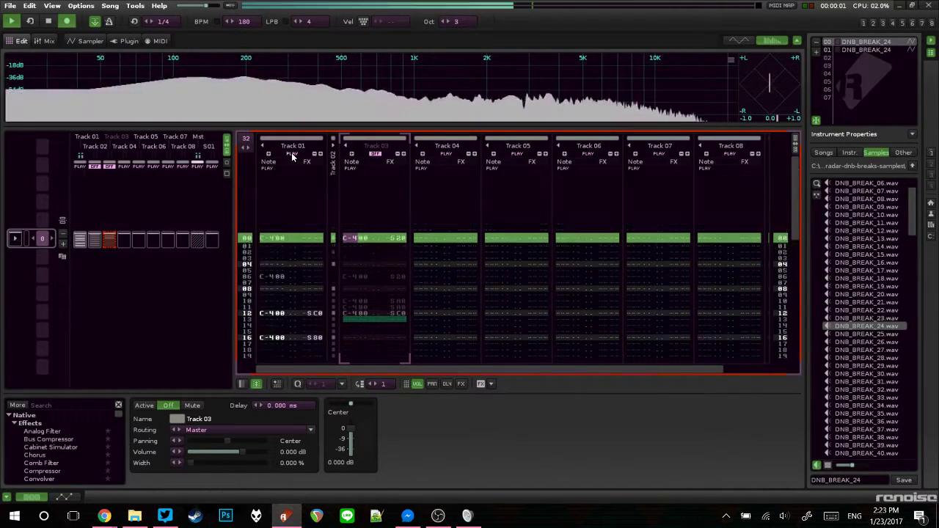
{"action": "left_click", "coordinate": [48, 21]}
Step: Open the DNB_BREAK_24 waveform in the Sampler, detach the instrument editor, and place its window beside Track 01 of the pattern
{"action": "left_click", "coordinate": [91, 40]}
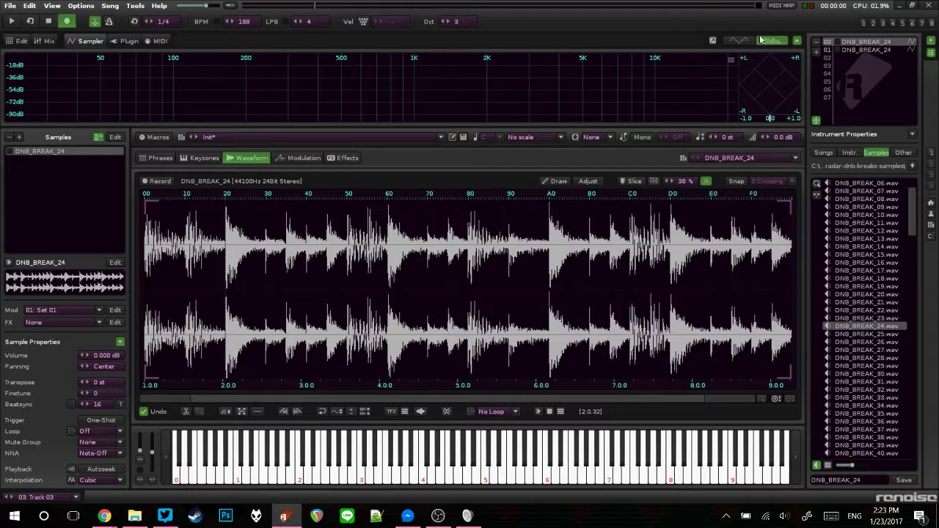
{"action": "left_click", "coordinate": [711, 40]}
{"action": "left_click_drag", "start_coordinate": [542, 74], "coordinate": [659, 54]}
{"action": "scroll", "coordinate": [289, 263], "scroll_direction": "down", "scroll_amount": 8}
{"action": "scroll", "coordinate": [289, 263], "scroll_direction": "up", "scroll_amount": 9}
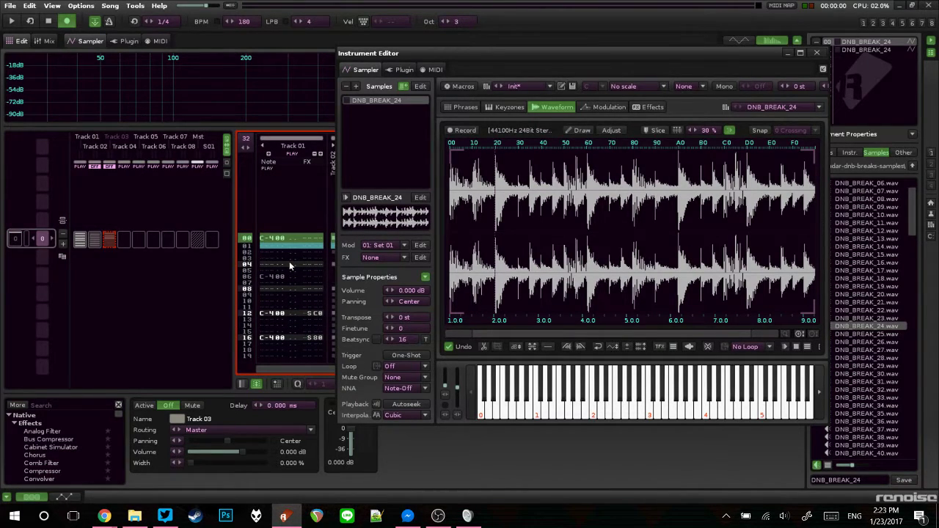
Step: Play Track 01 while following its offset jumps in the DNB_BREAK_24 waveform, and move the editor window clear of Track 03
{"action": "key", "text": "space"}
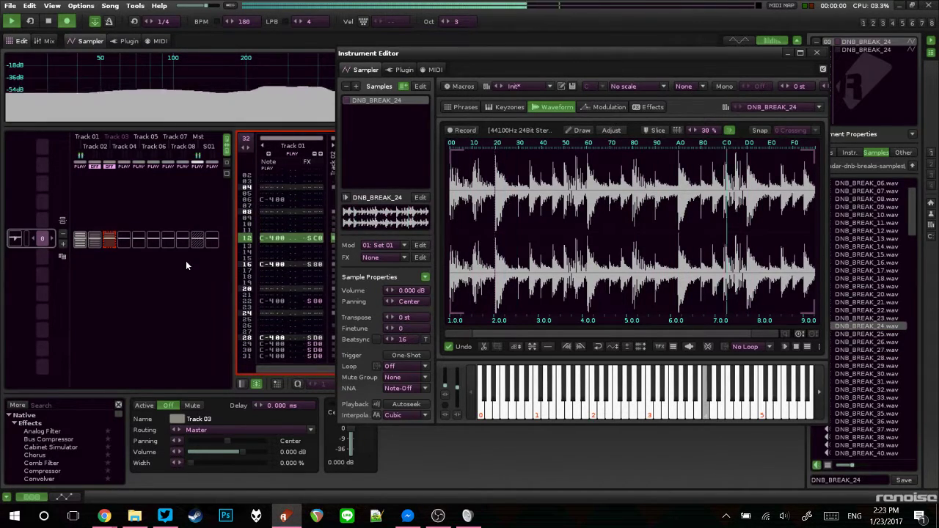
{"action": "key", "text": "space"}
{"action": "left_click_drag", "start_coordinate": [442, 53], "coordinate": [578, 34]}
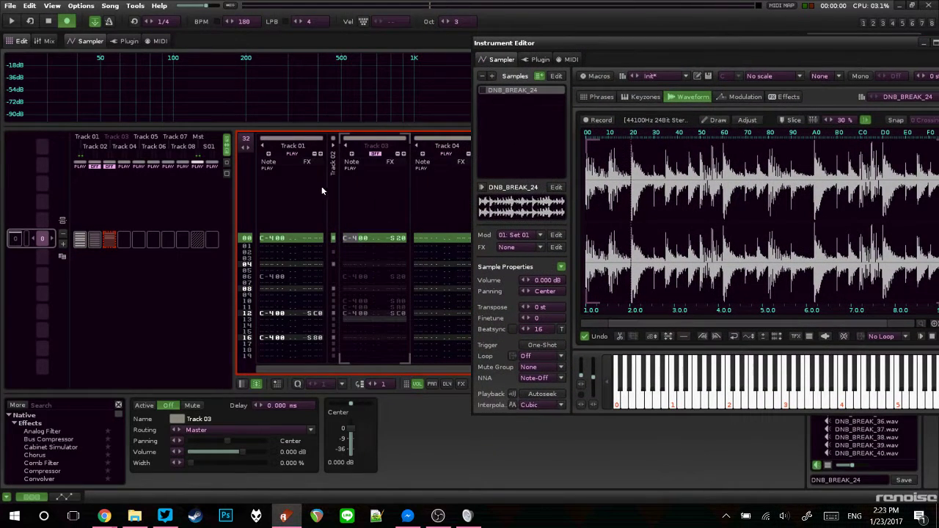
Step: Turn off and collapse Track 01, expand Track 02 and turn it on, and play the pattern
{"action": "left_click", "coordinate": [262, 139]}
{"action": "left_click", "coordinate": [289, 154]}
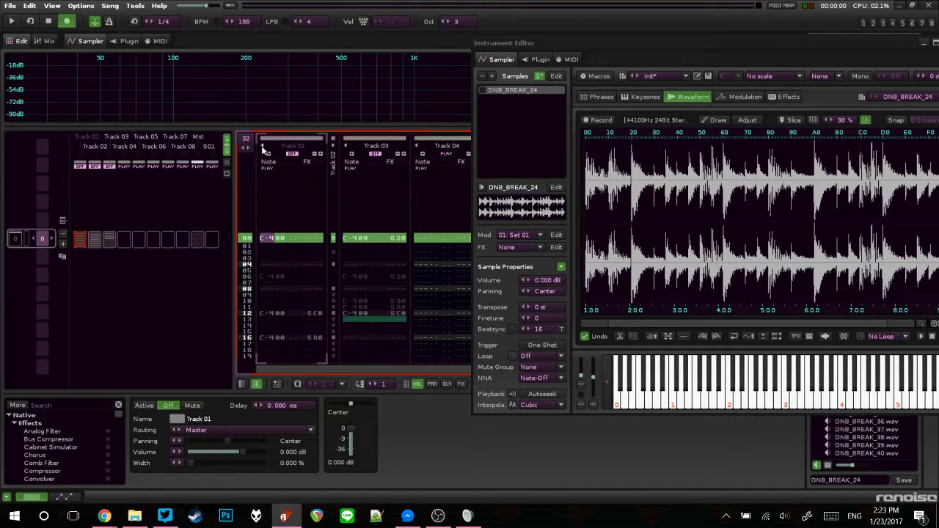
{"action": "left_click", "coordinate": [262, 150]}
{"action": "left_click", "coordinate": [273, 148]}
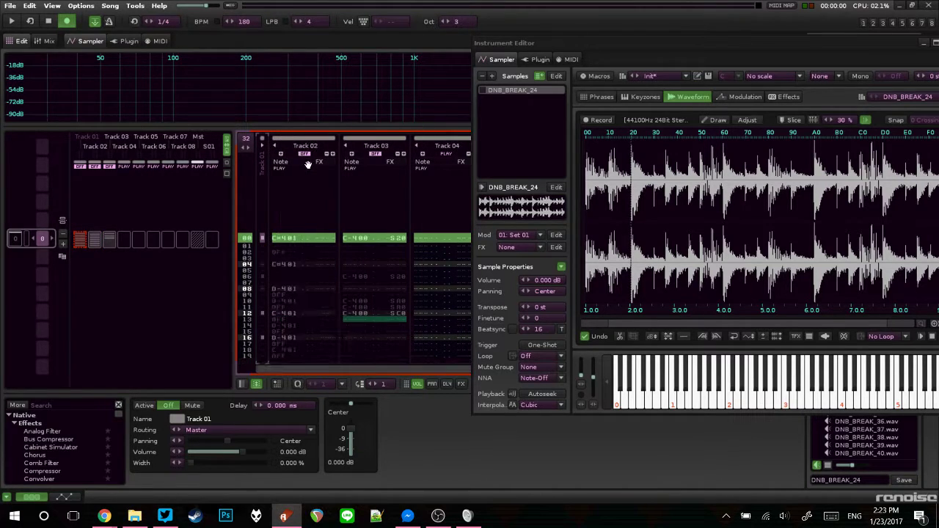
{"action": "left_click", "coordinate": [295, 238]}
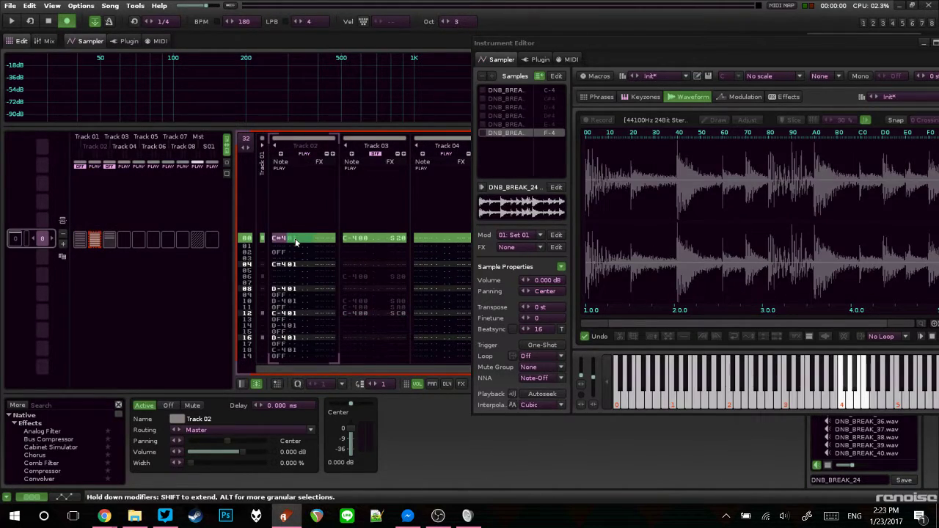
{"action": "key", "text": "space"}
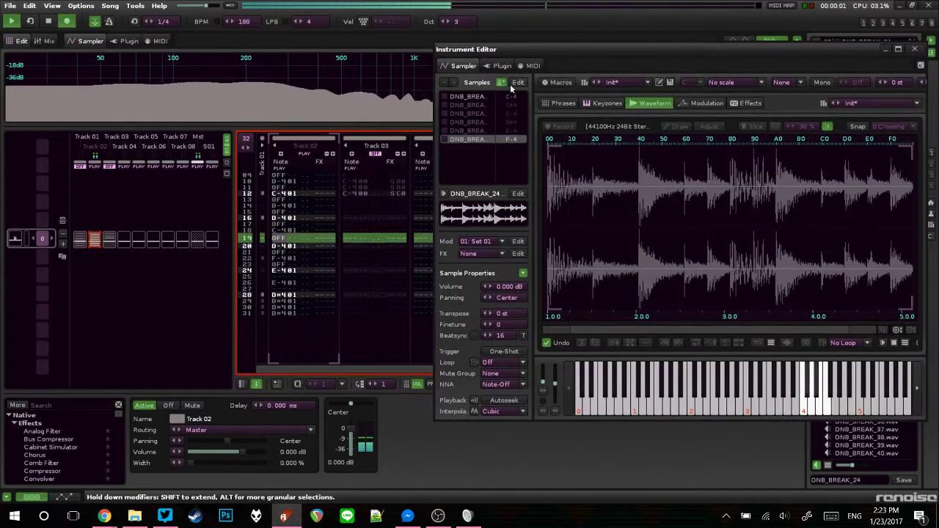
Step: Show the sliced source sample of instrument 01 with its slice markers, stop playback, and close the detached instrument editor
{"action": "left_click", "coordinate": [511, 96]}
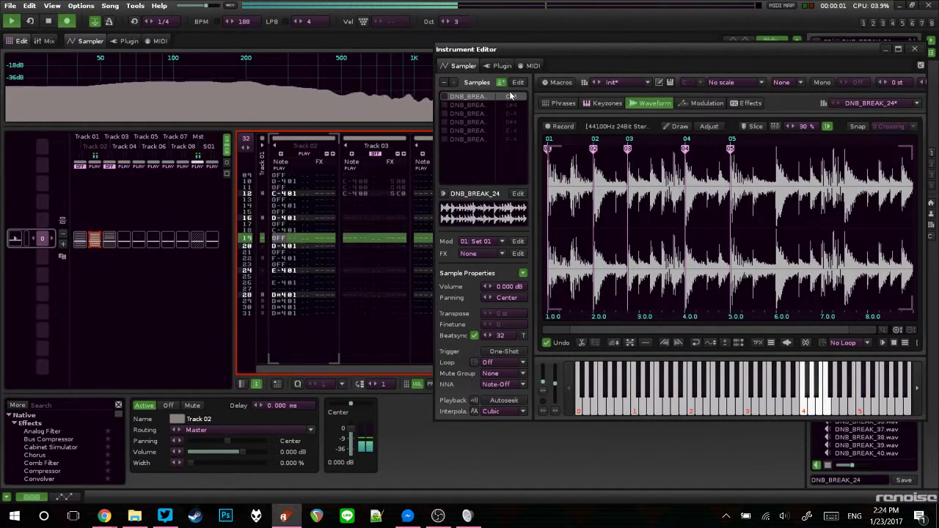
{"action": "key", "text": "space"}
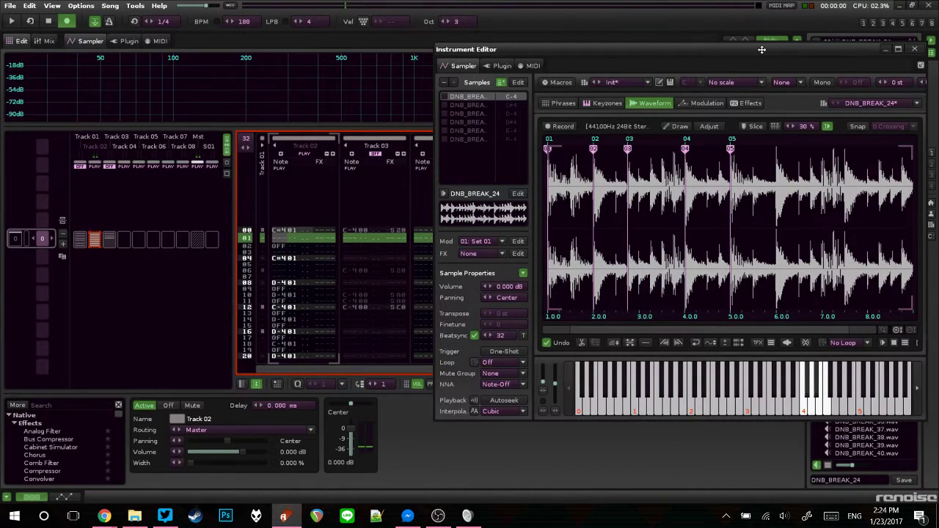
{"action": "left_click_drag", "start_coordinate": [762, 49], "coordinate": [665, 55]}
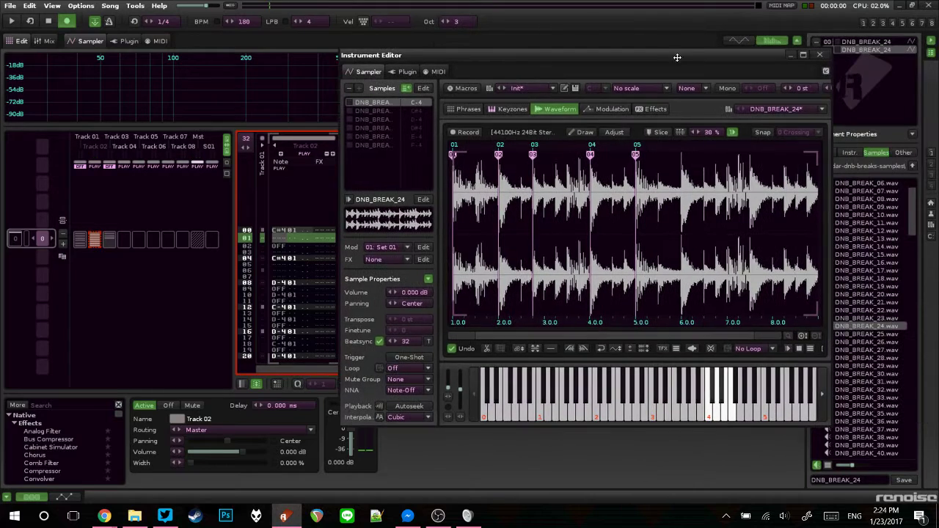
{"action": "left_click", "coordinate": [821, 54]}
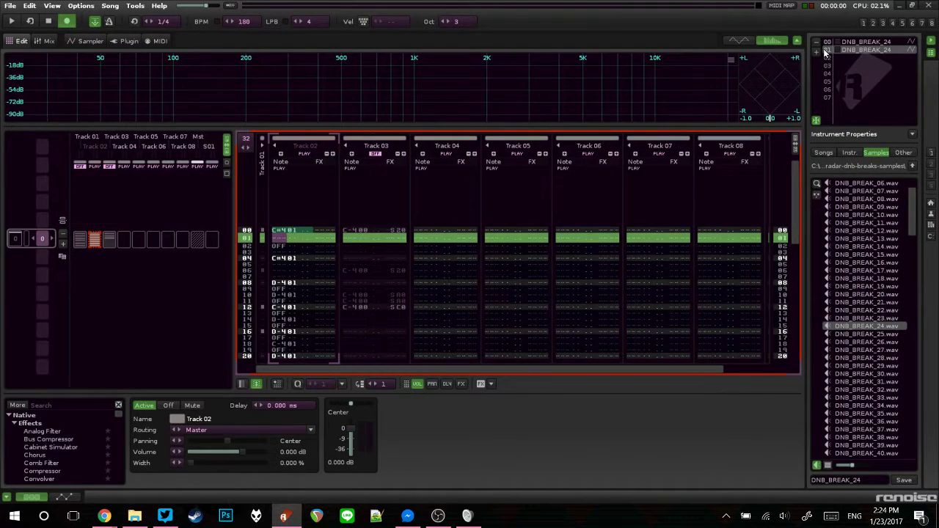